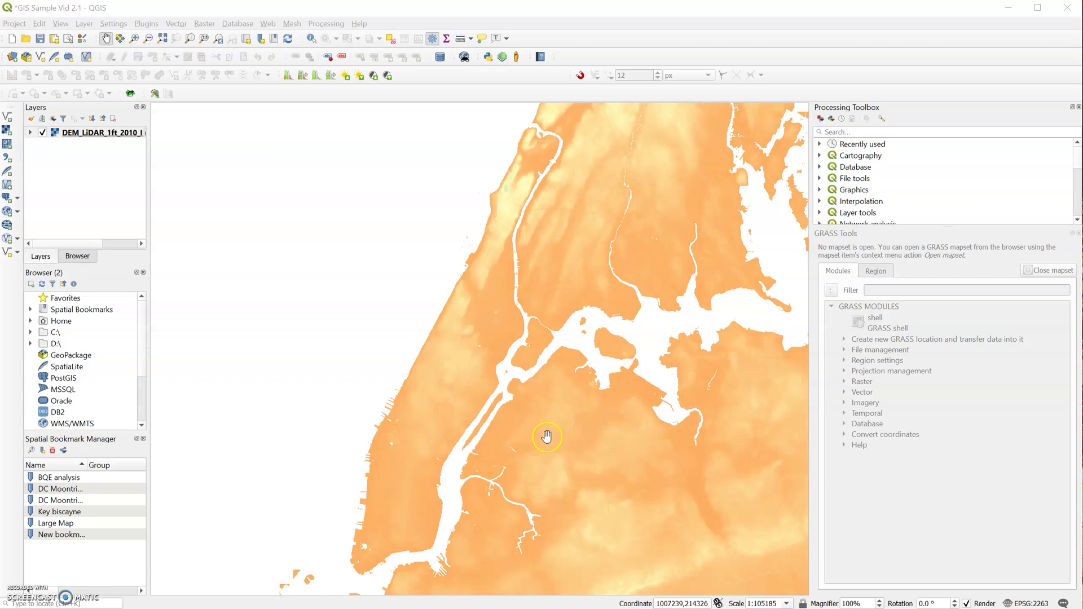
- Pan the map to frame Manhattan on the DEM
{"action": "left_click_drag", "start_coordinate": [447, 359], "coordinate": [430, 329]}
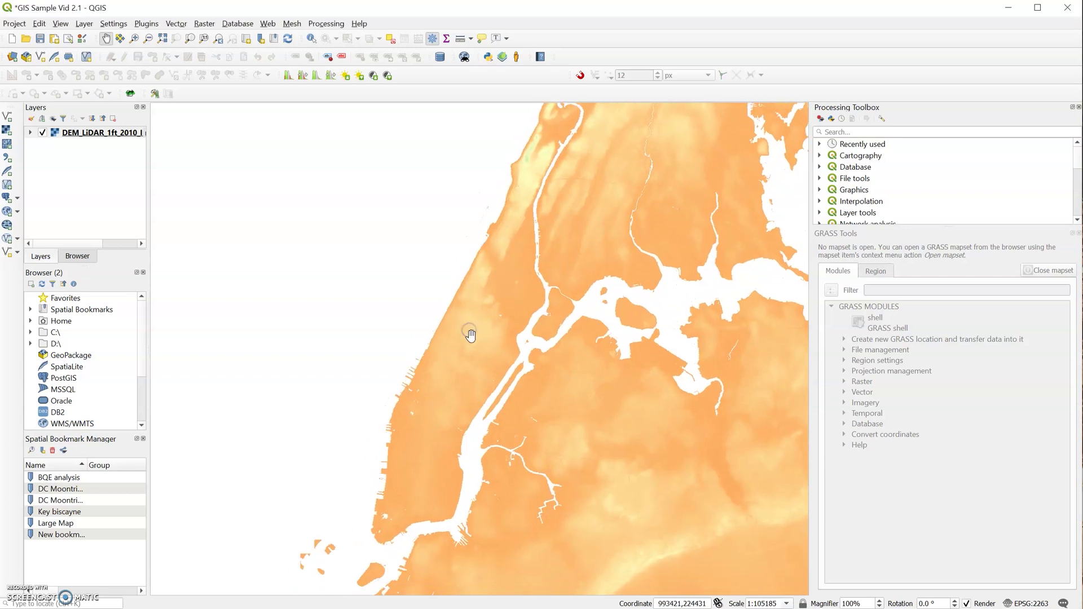
{"action": "left_click_drag", "start_coordinate": [564, 370], "coordinate": [562, 369]}
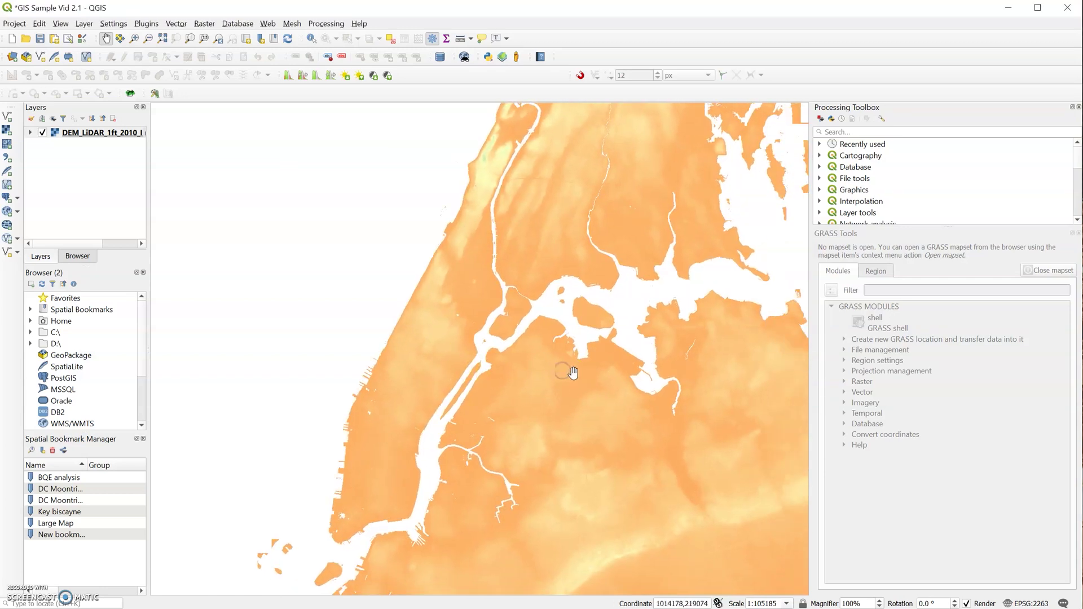
{"action": "left_click_drag", "start_coordinate": [514, 407], "coordinate": [514, 407]}
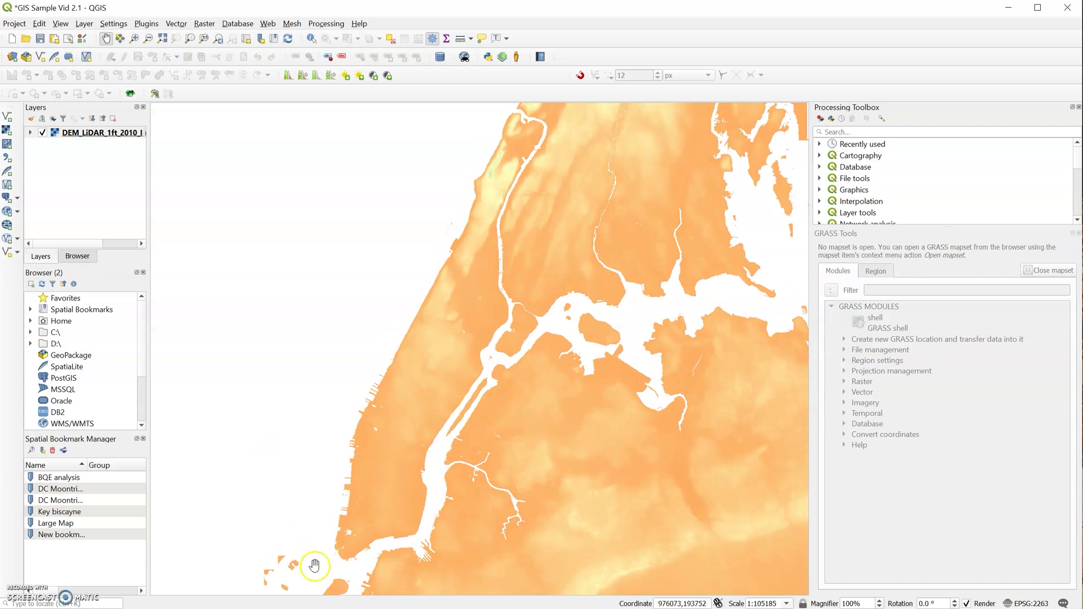
{"action": "left_click", "coordinate": [540, 281]}
{"action": "left_click_drag", "start_coordinate": [541, 280], "coordinate": [553, 290]}
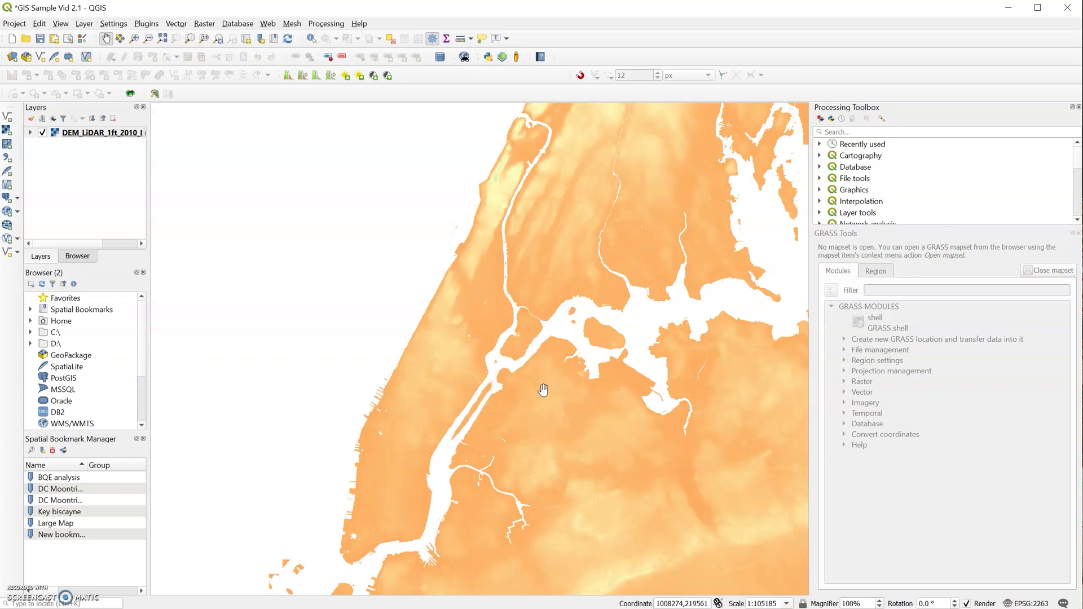
{"action": "left_click", "coordinate": [594, 114]}
- Open Raster > Extraction > Clip Raster by Extent with the DEM as input layer
{"action": "left_click", "coordinate": [207, 25]}
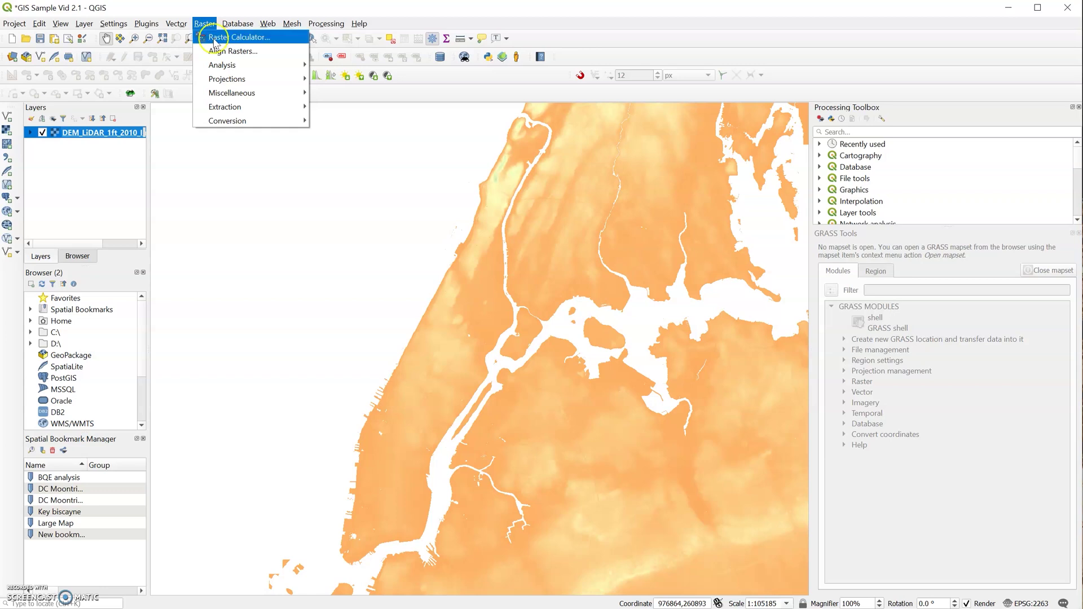
{"action": "left_click", "coordinate": [225, 108]}
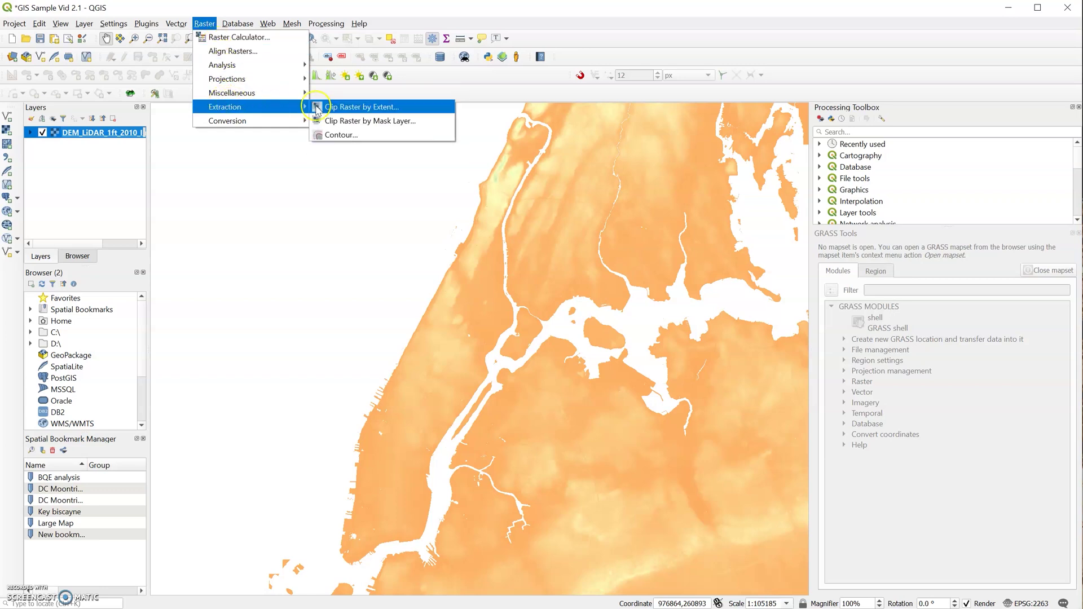
{"action": "left_click", "coordinate": [336, 108]}
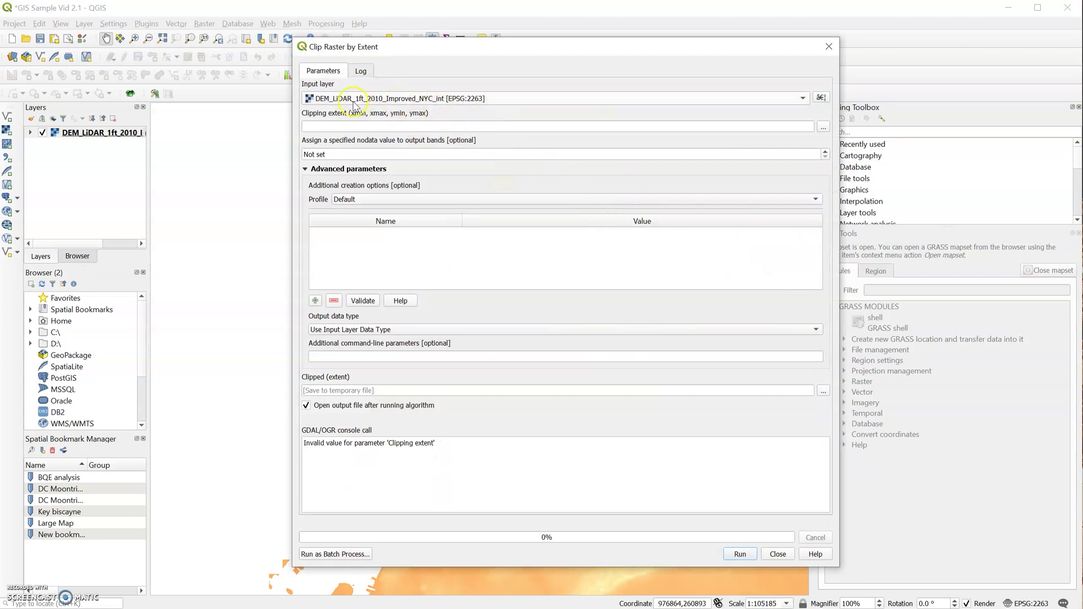
{"action": "left_click", "coordinate": [438, 106]}
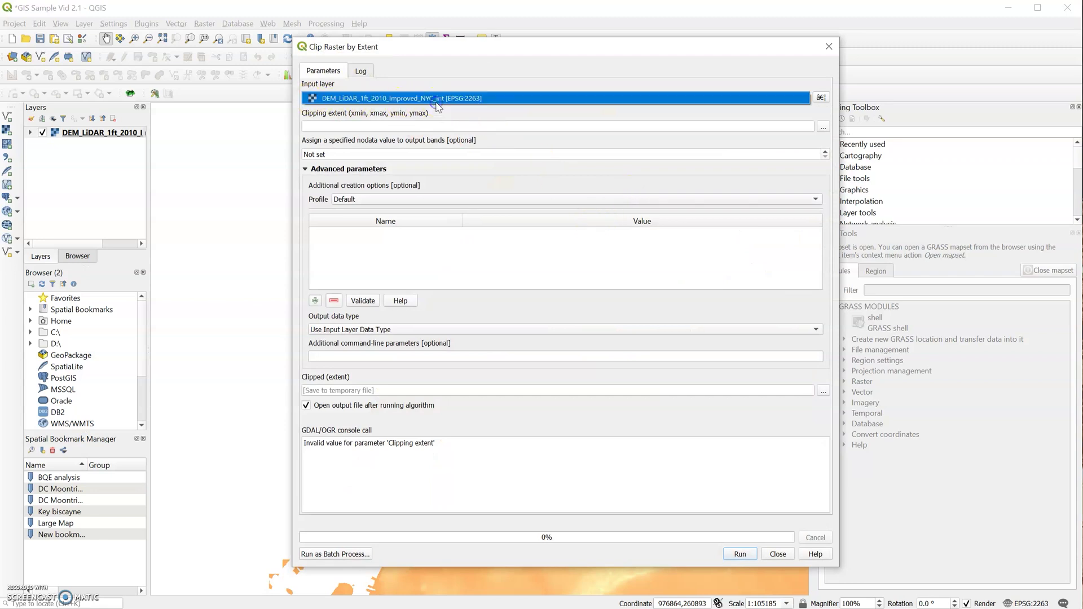
- Set the clipping extent by drawing a rectangle over Manhattan on the canvas
{"action": "left_click", "coordinate": [824, 130]}
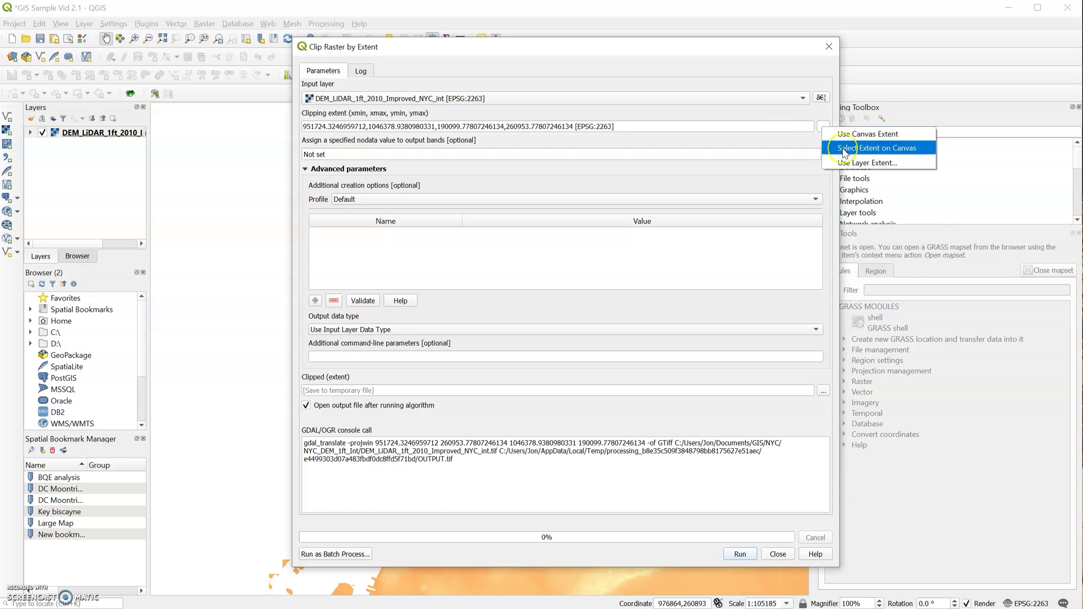
{"action": "left_click", "coordinate": [845, 149]}
{"action": "left_click_drag", "start_coordinate": [561, 110], "coordinate": [332, 571]}
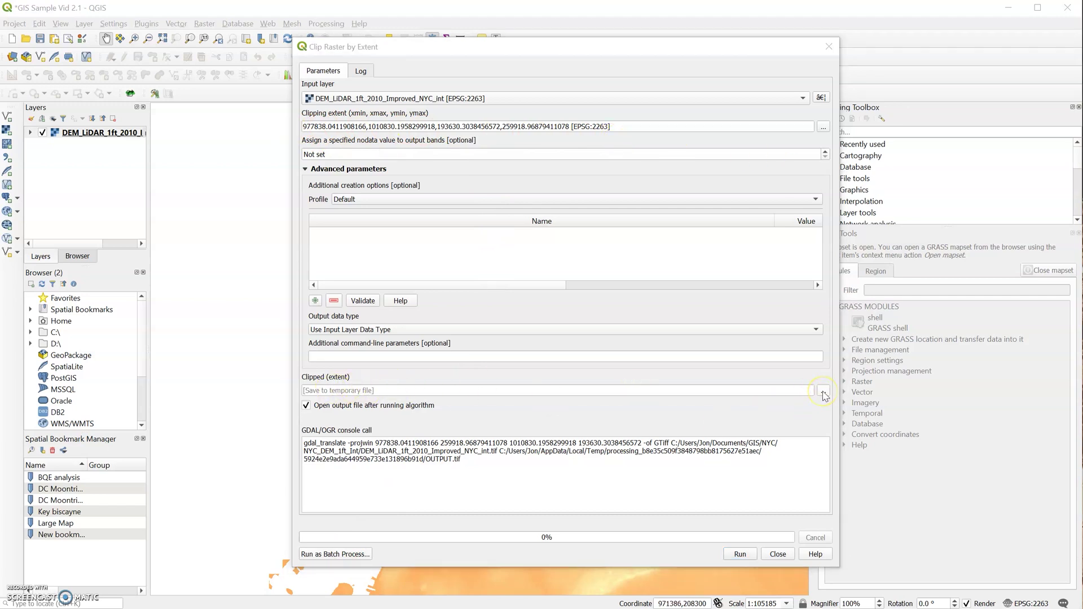
- Save the clipped output to a file named RST Clipped.tif in Desktop\GIS\Raster
{"action": "left_click", "coordinate": [823, 391]}
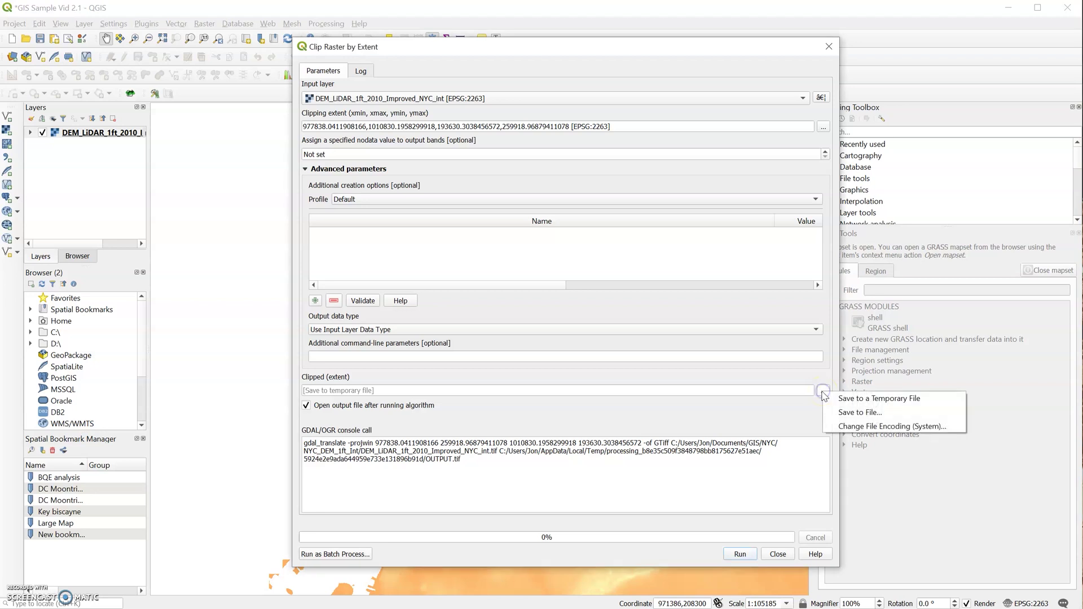
{"action": "left_click", "coordinate": [840, 416]}
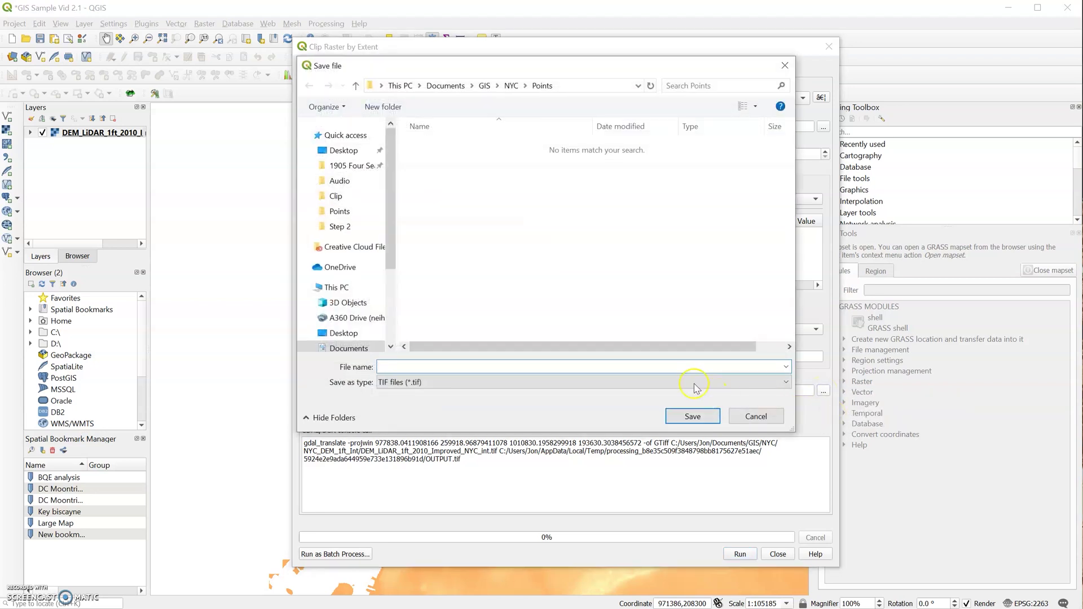
{"action": "left_click", "coordinate": [343, 151]}
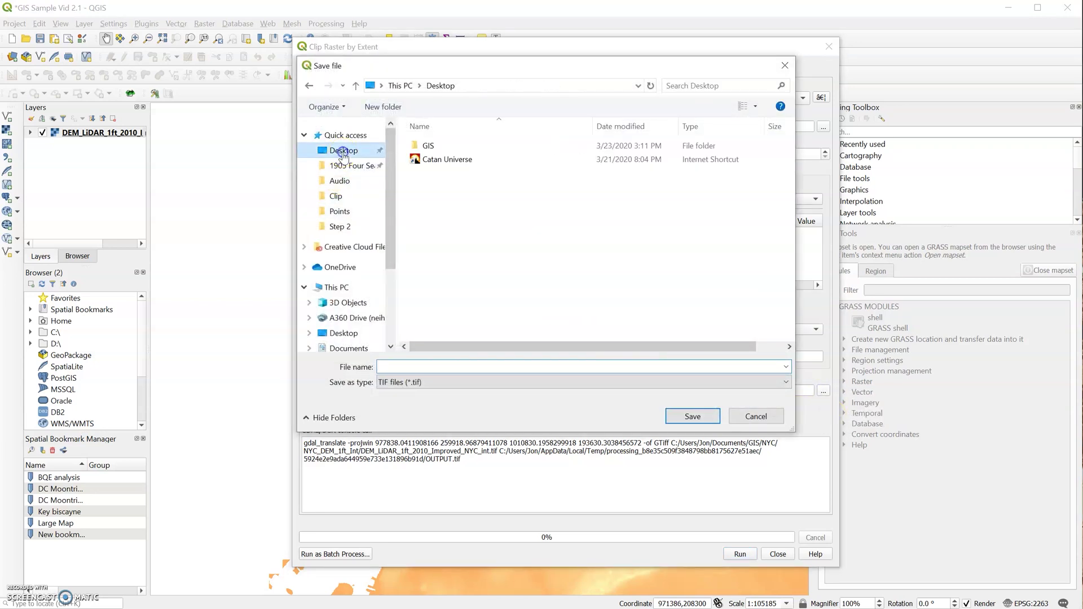
{"action": "left_click", "coordinate": [440, 148]}
{"action": "double_click", "coordinate": [440, 147]}
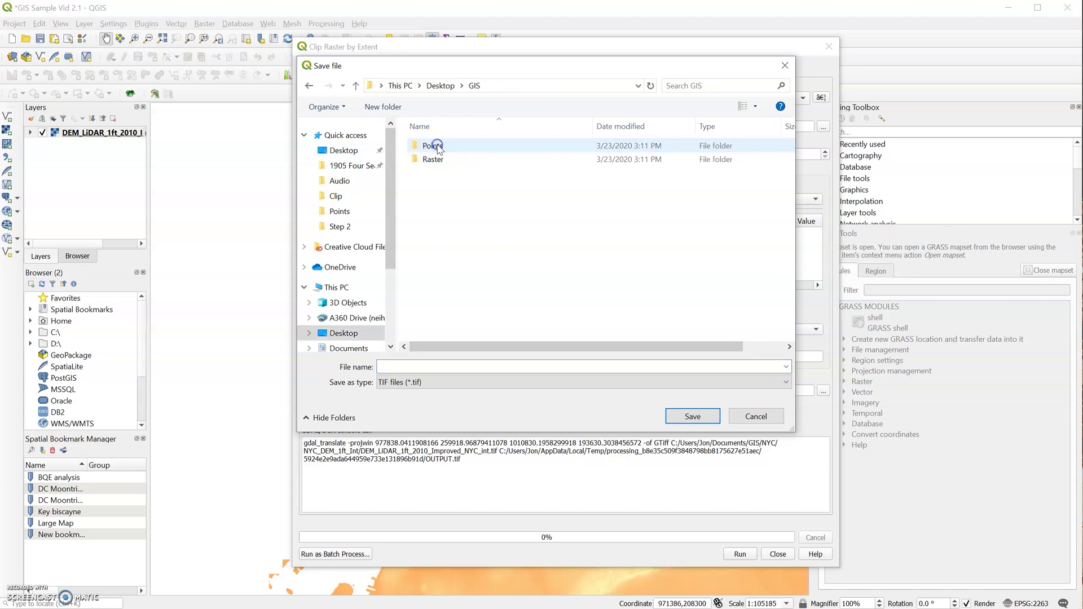
{"action": "double_click", "coordinate": [436, 162]}
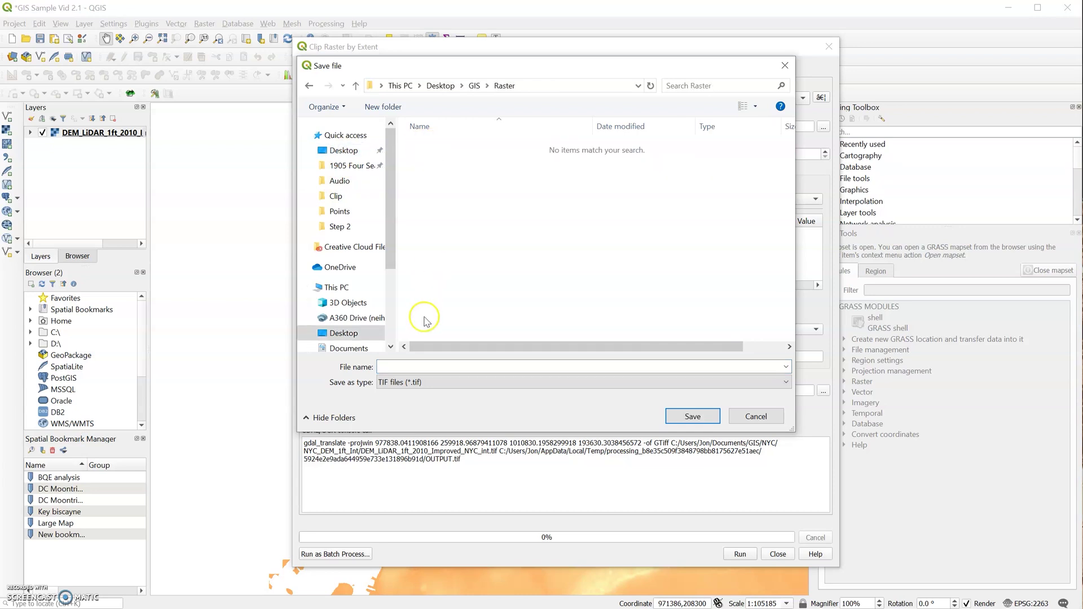
{"action": "left_click", "coordinate": [416, 367]}
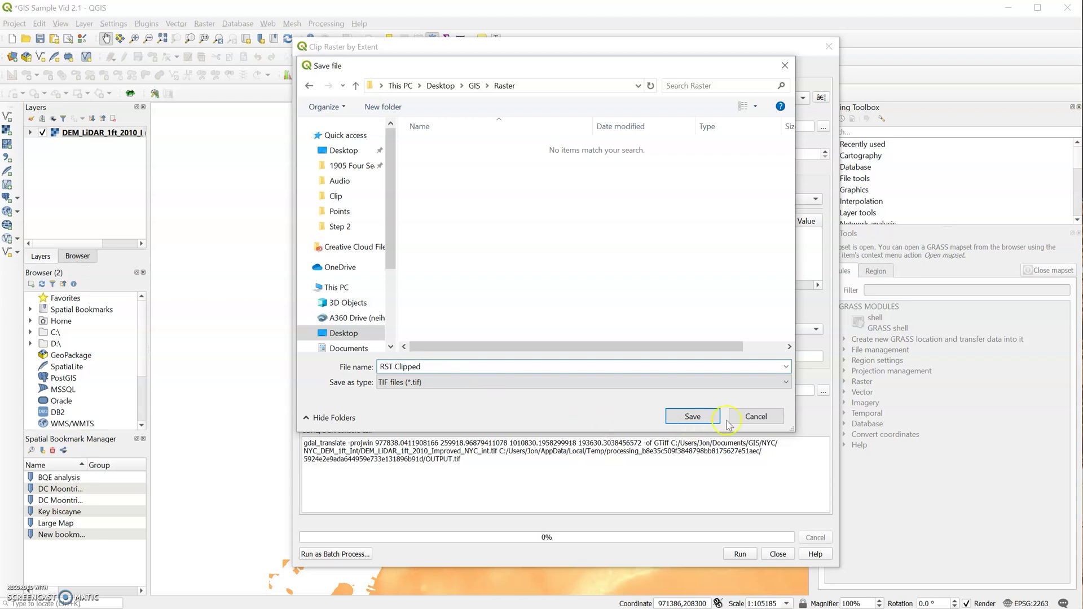
{"action": "left_click", "coordinate": [701, 417]}
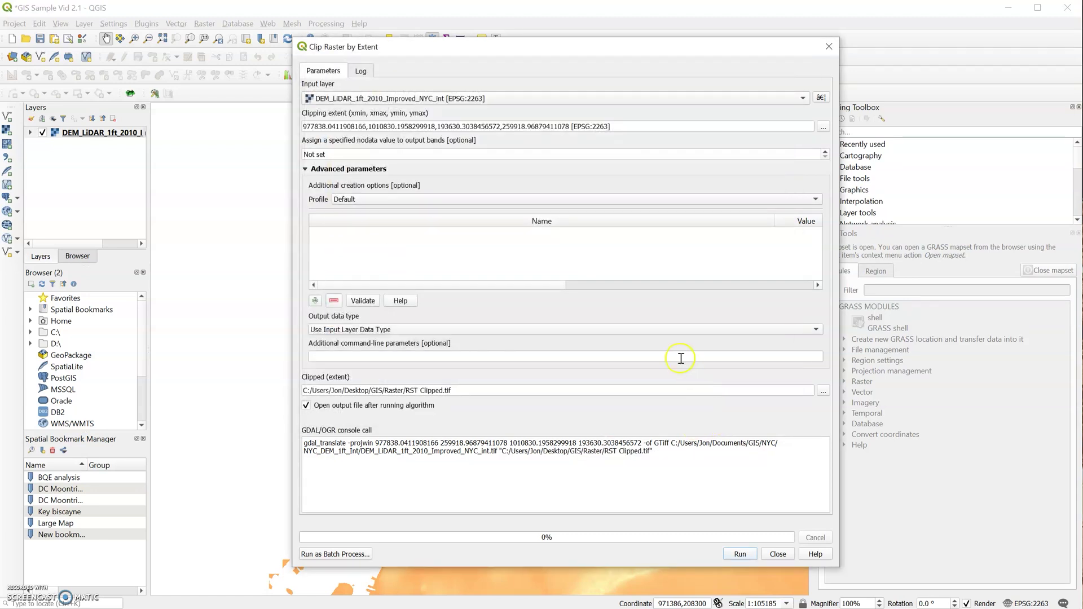
- Run the clip to add the grayscale Clipped (extent) raster, then start a new shapefile layer
{"action": "left_click", "coordinate": [739, 554]}
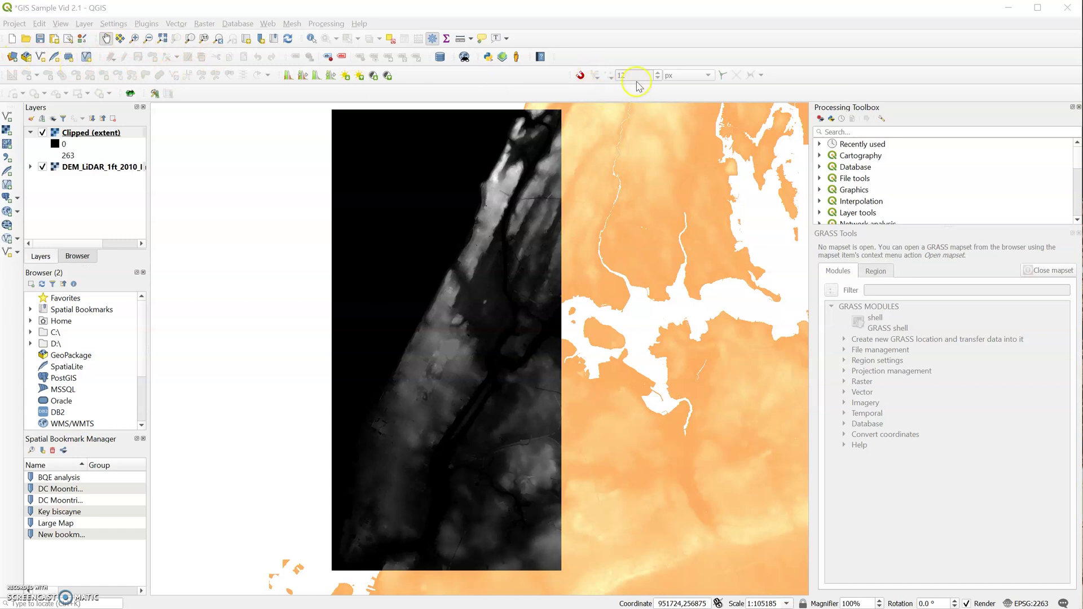
{"action": "right_click", "coordinate": [621, 41]}
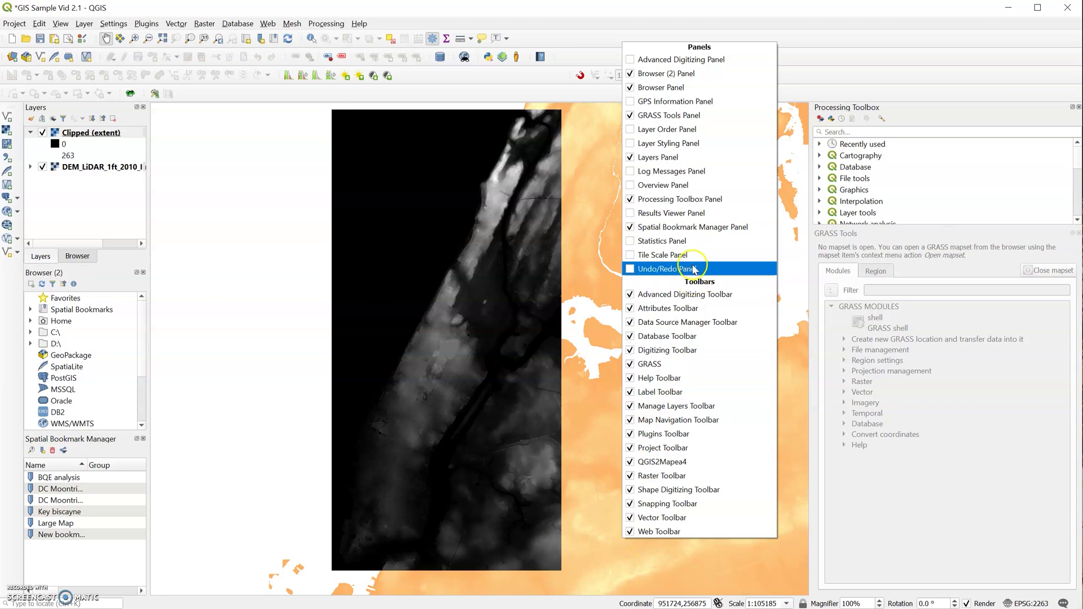
{"action": "key", "text": "Escape"}
{"action": "left_click", "coordinate": [39, 58]}
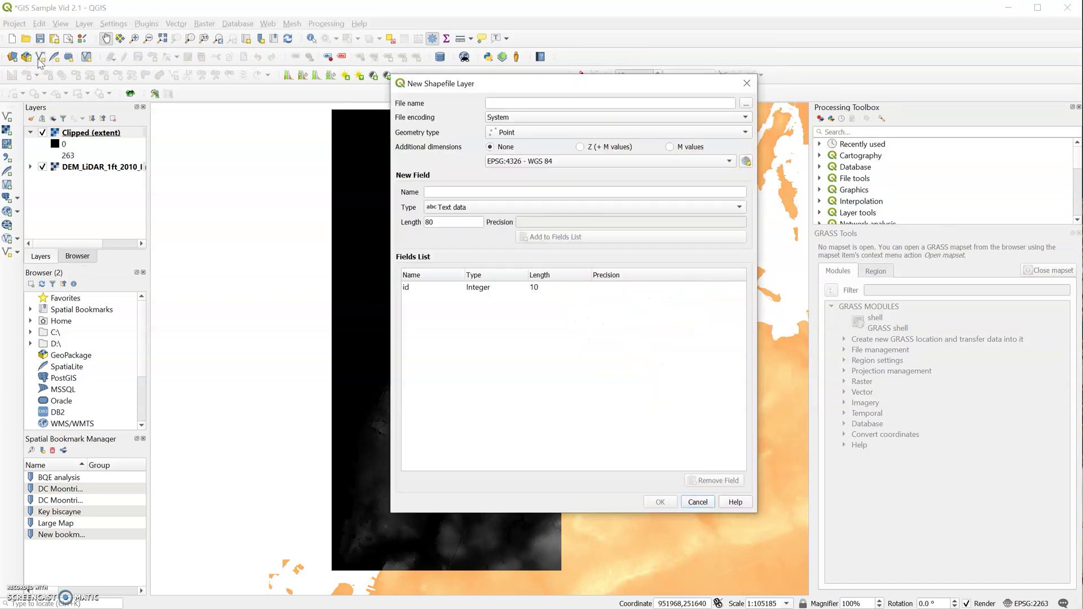
- Create a new Mask folder inside Desktop\GIS for the new shapefile
{"action": "left_click", "coordinate": [515, 103]}
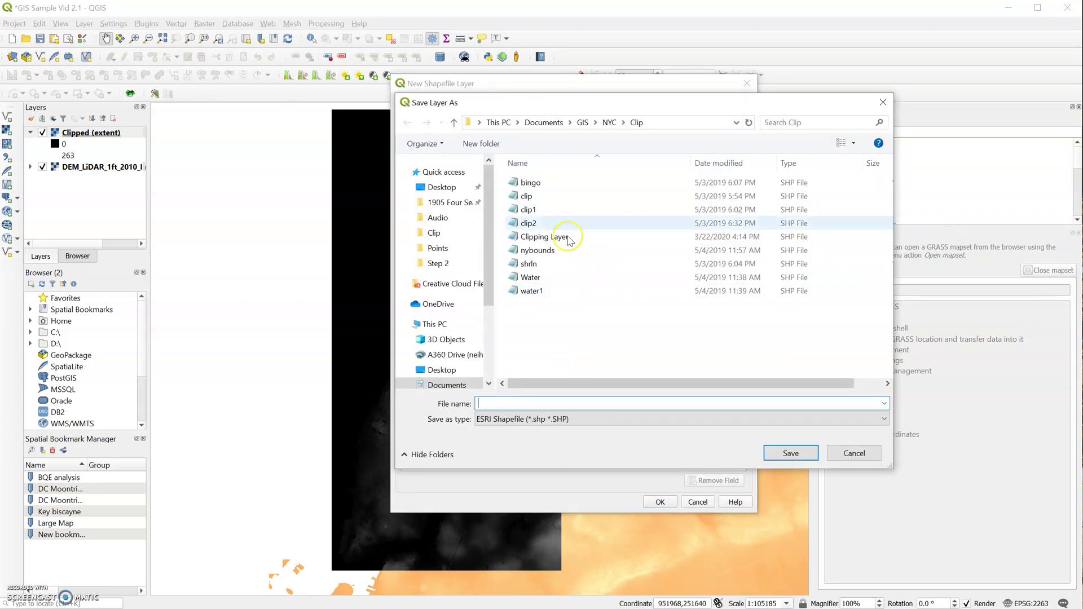
{"action": "left_click", "coordinate": [442, 187]}
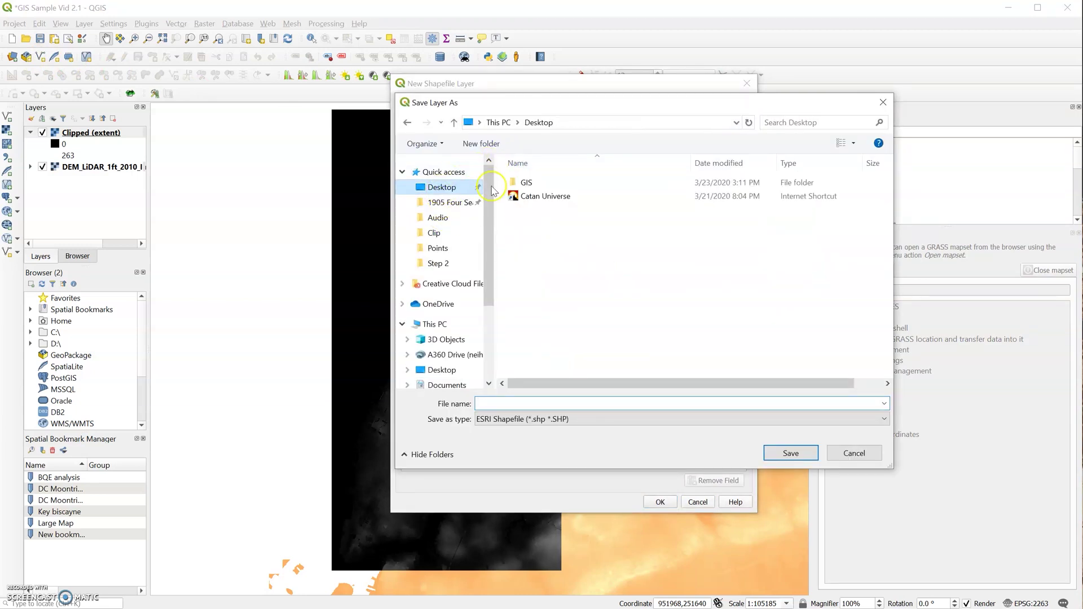
{"action": "double_click", "coordinate": [518, 181]}
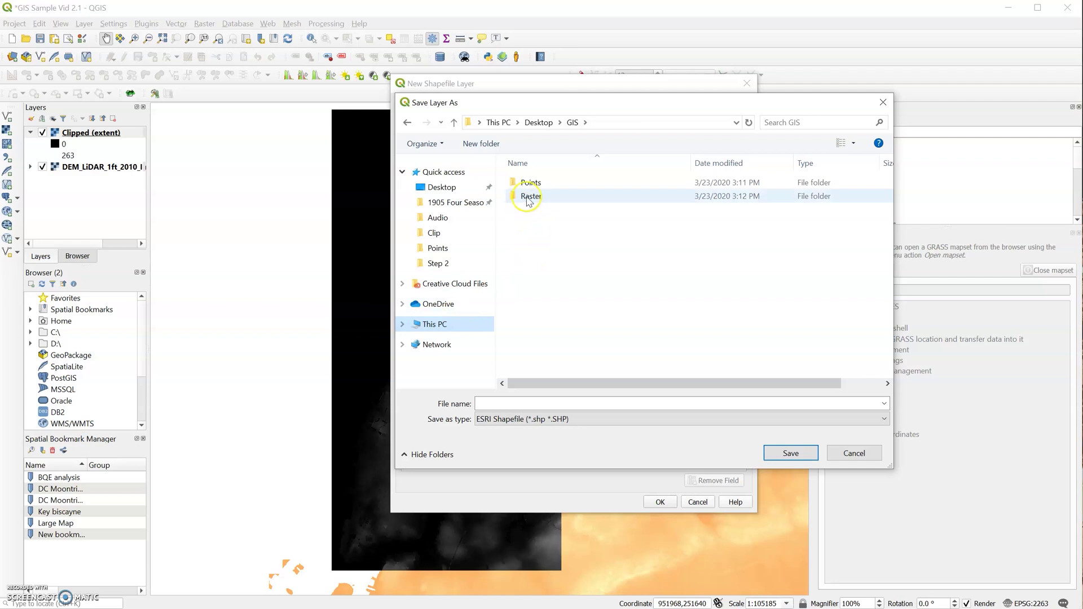
{"action": "right_click", "coordinate": [531, 212]}
{"action": "mouse_move", "coordinate": [573, 346]}
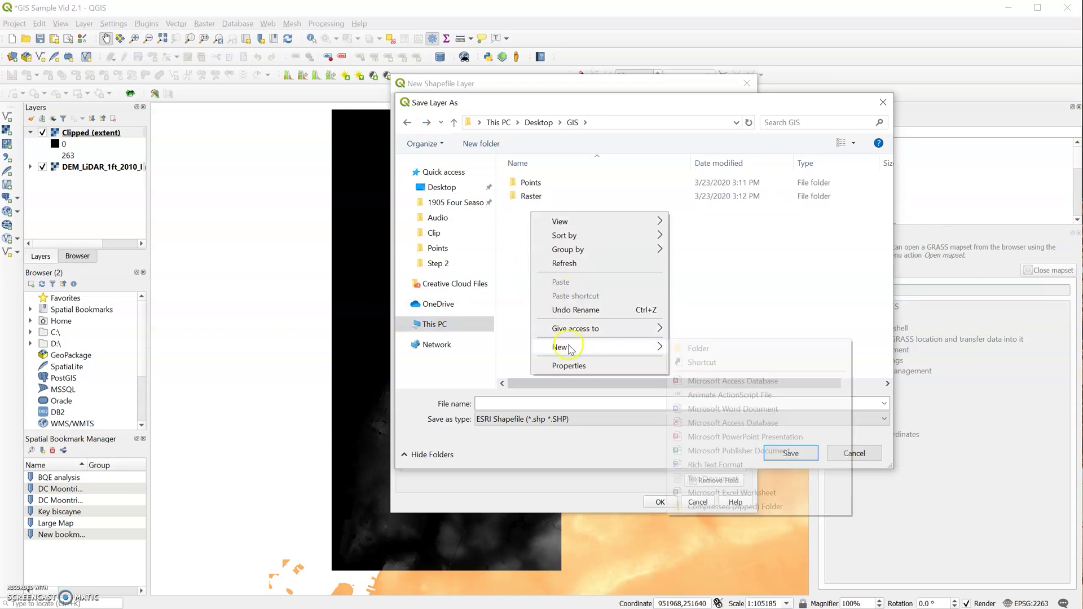
{"action": "left_click", "coordinate": [709, 347]}
{"action": "type", "text": "M"}
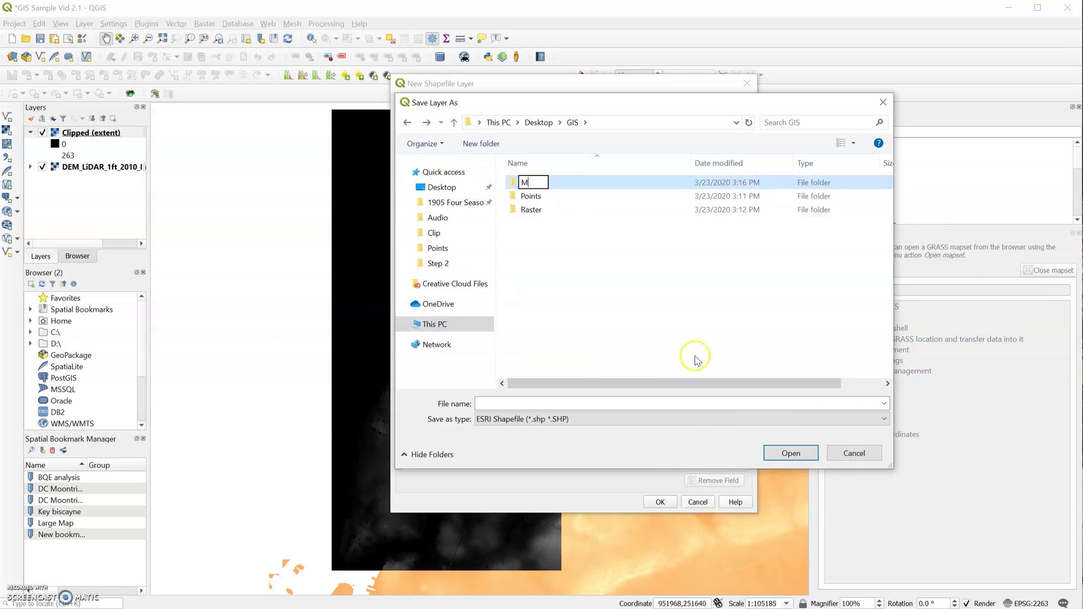
{"action": "type", "text": "ask"}
{"action": "key", "text": "Return"}
{"action": "key", "text": "Return"}
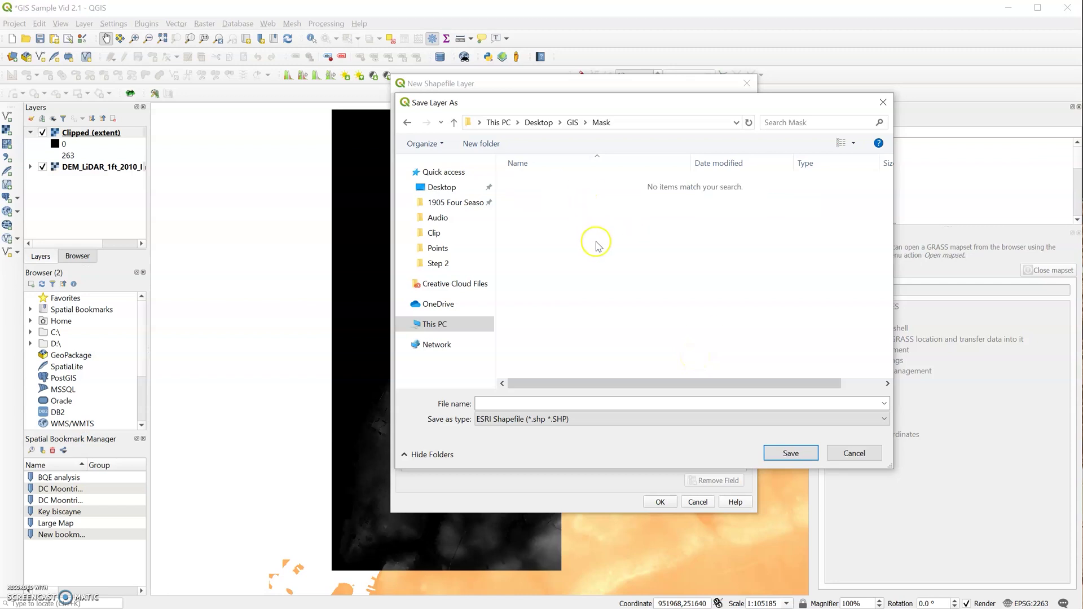
- Name the shapefile Clipping Mask and set its geometry type to Polygon
{"action": "left_click", "coordinate": [604, 404]}
{"action": "type", "text": "Clipping Mask"}
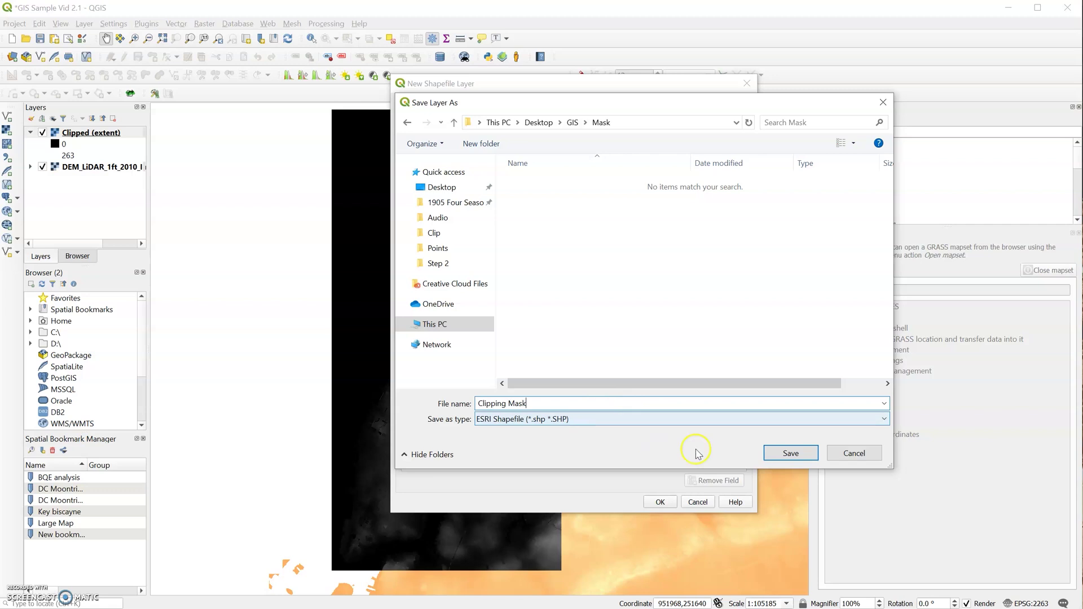
{"action": "left_click", "coordinate": [787, 452]}
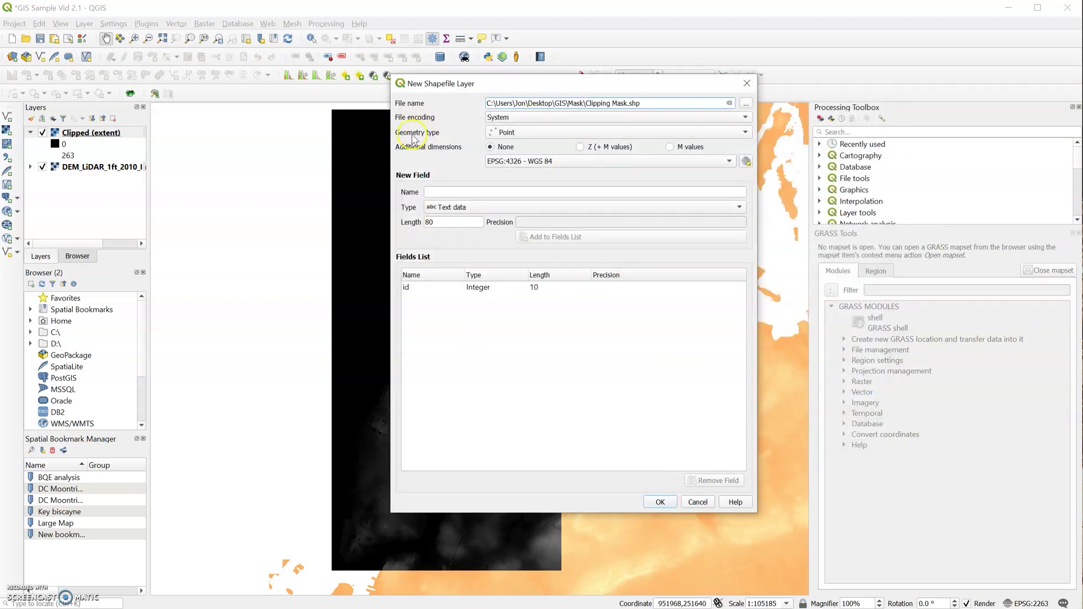
{"action": "left_click", "coordinate": [537, 134]}
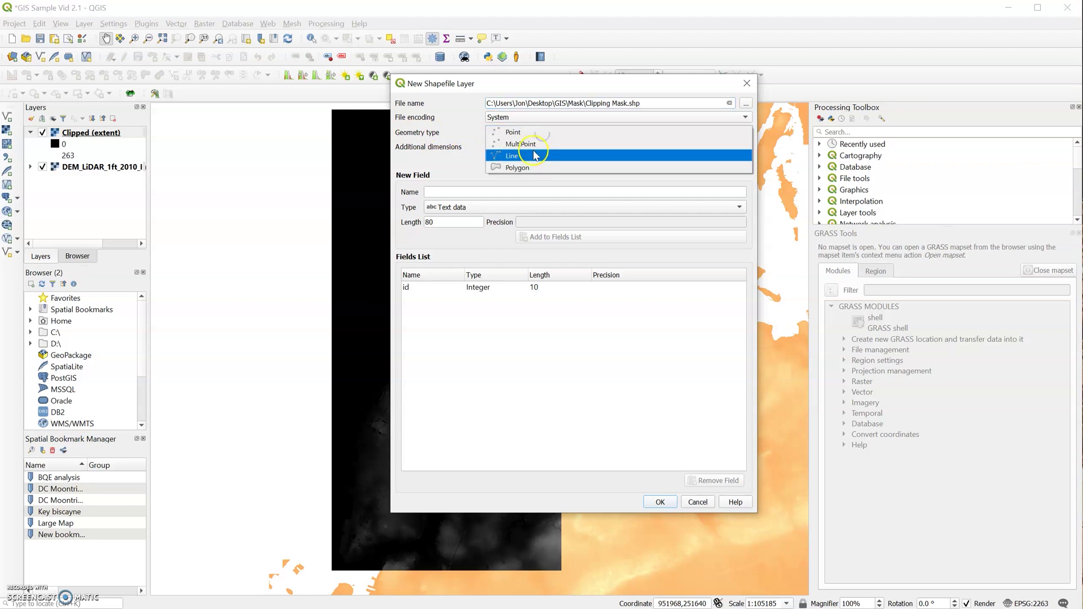
{"action": "left_click", "coordinate": [518, 168]}
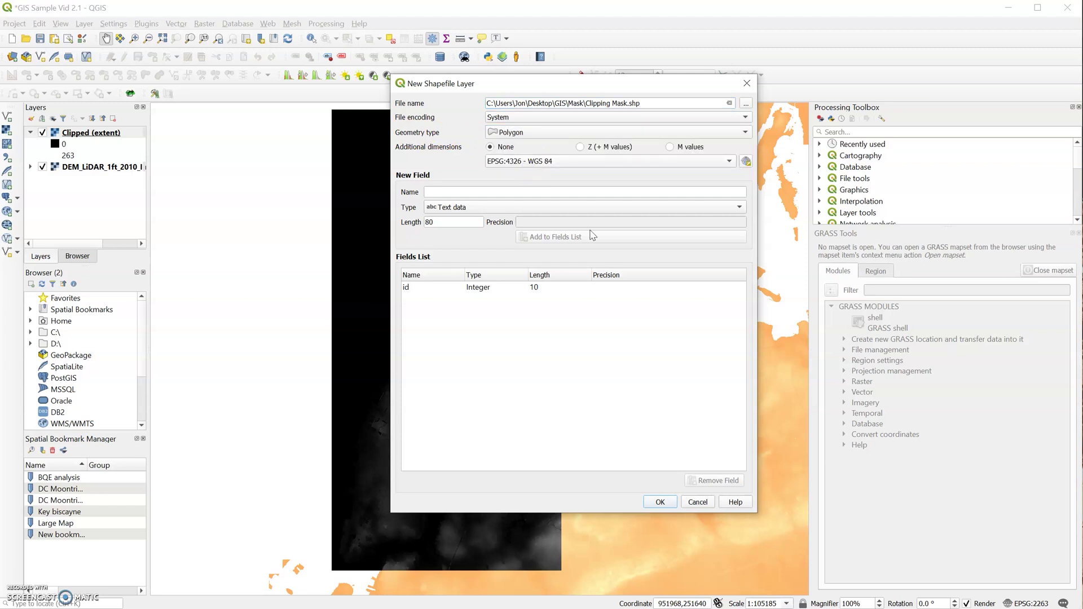
- Create the Clipping Mask layer and start editing it with the rectangle-from-extent tool
{"action": "left_click", "coordinate": [660, 502]}
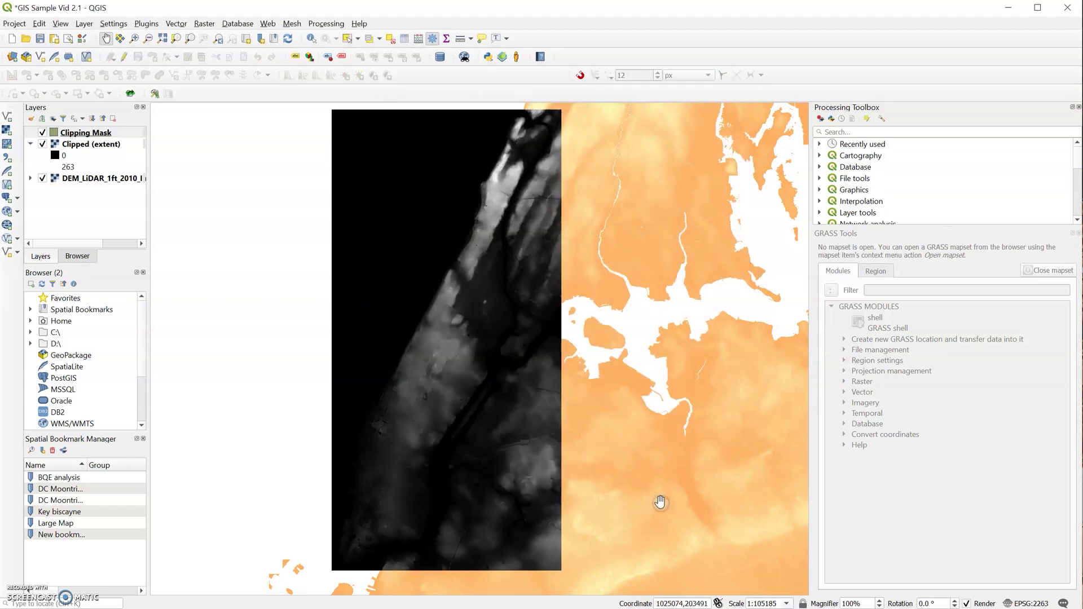
{"action": "left_click", "coordinate": [124, 58]}
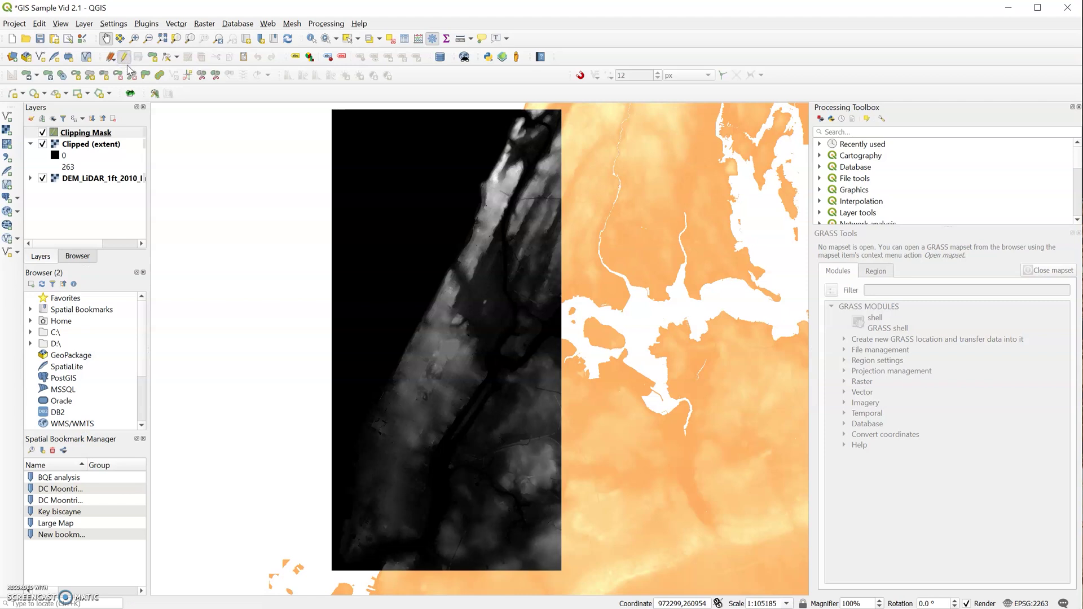
{"action": "left_click", "coordinate": [220, 77]}
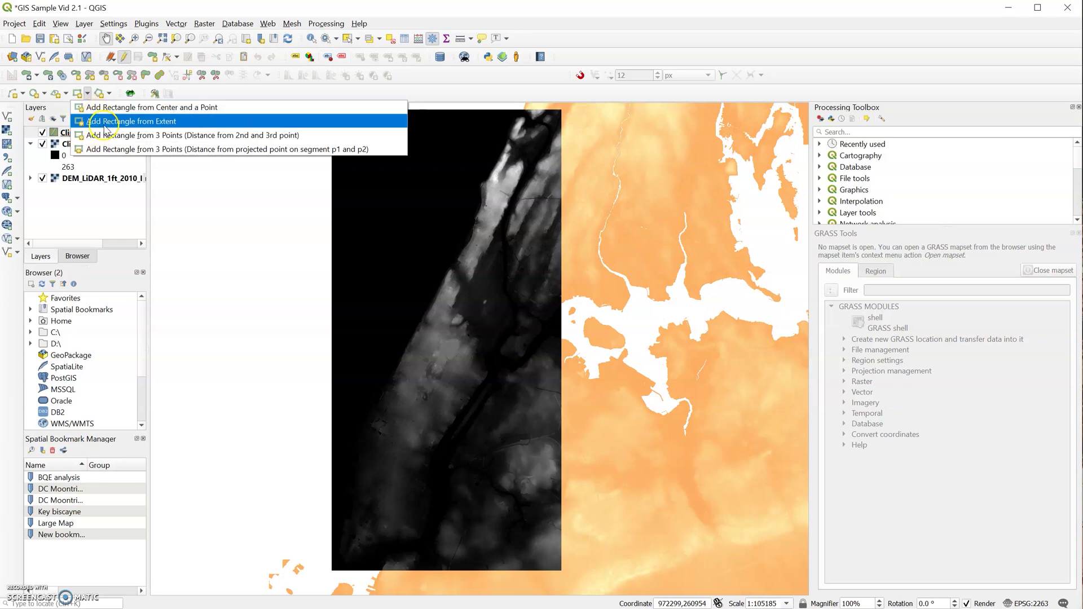
{"action": "left_click", "coordinate": [104, 128]}
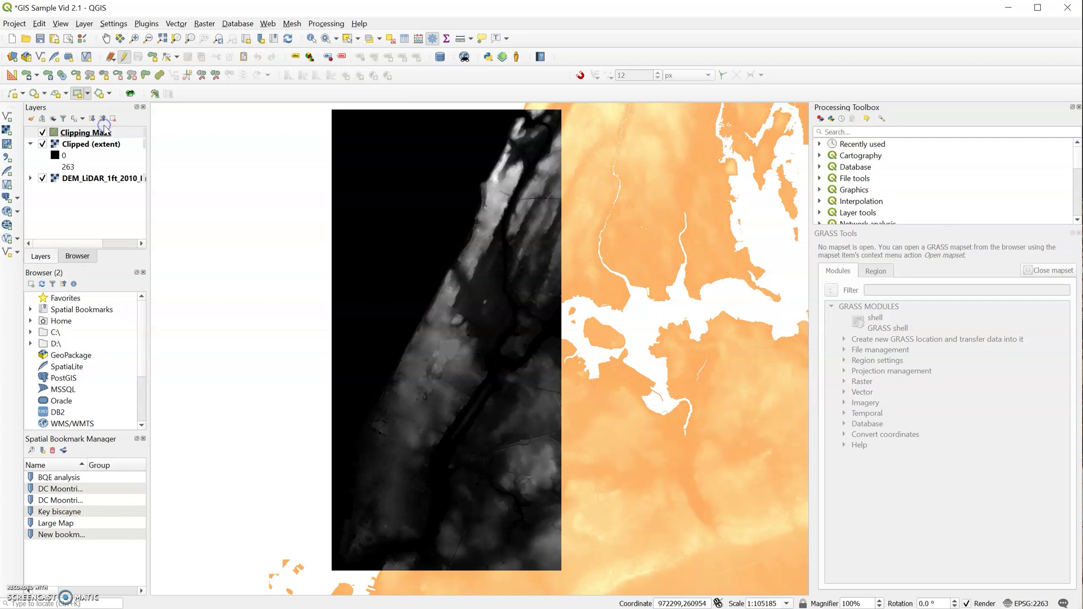
- Hide Clipped (extent) and draw a Manhattan rectangle feature with id 1 in Clipping Mask
{"action": "left_click", "coordinate": [43, 145]}
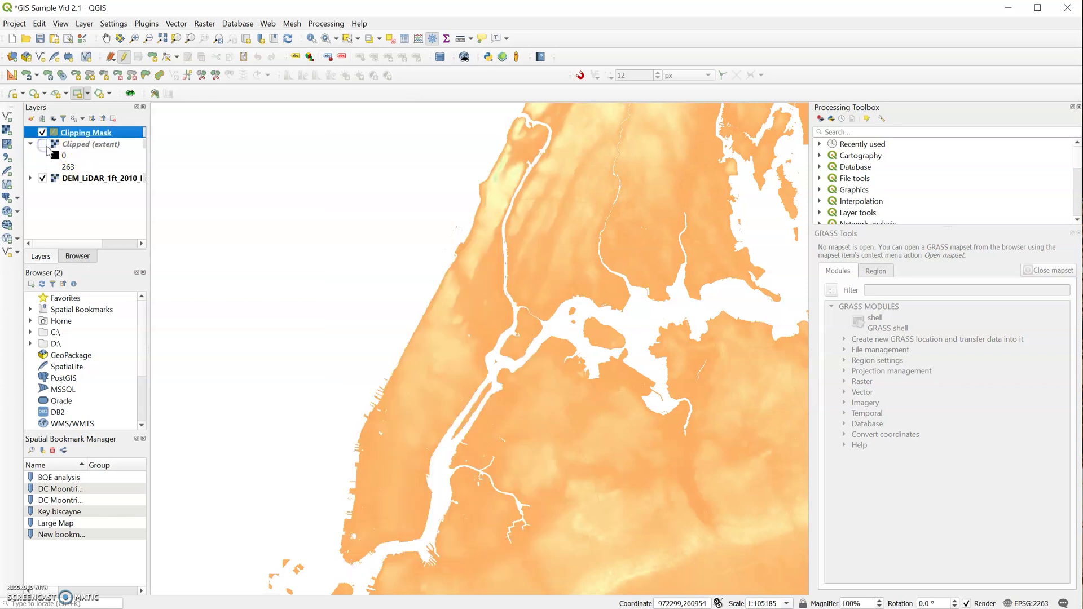
{"action": "left_click", "coordinate": [77, 145]}
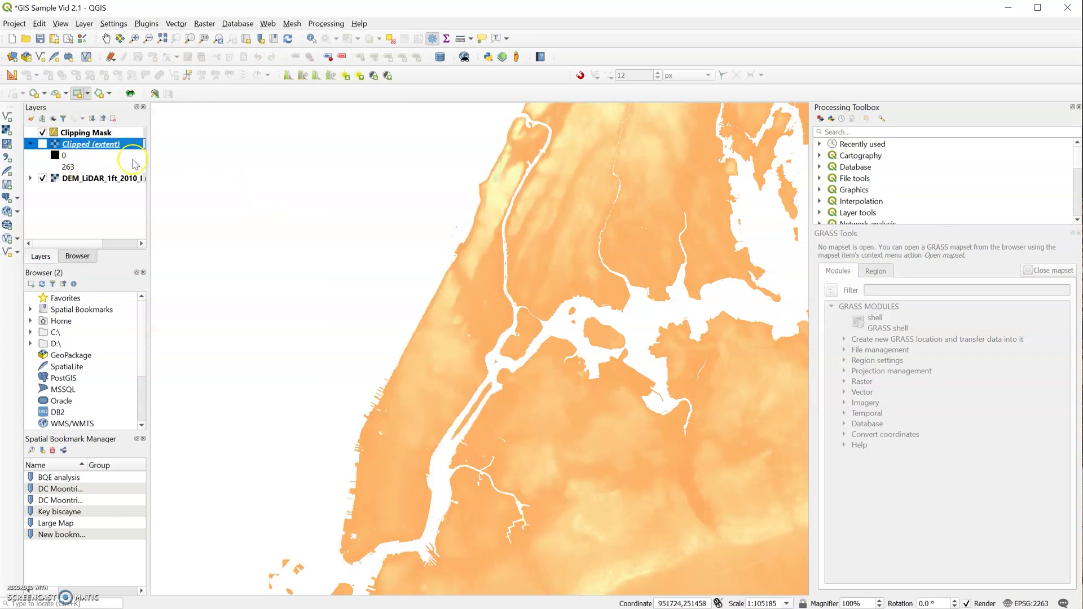
{"action": "left_click", "coordinate": [97, 136]}
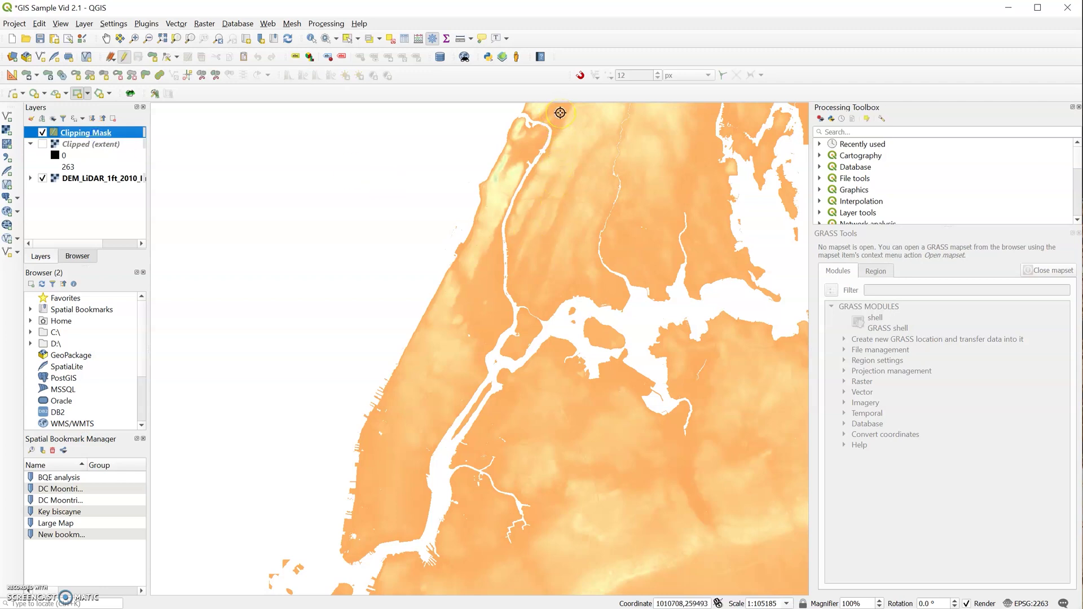
{"action": "left_click_drag", "start_coordinate": [561, 113], "coordinate": [332, 571]}
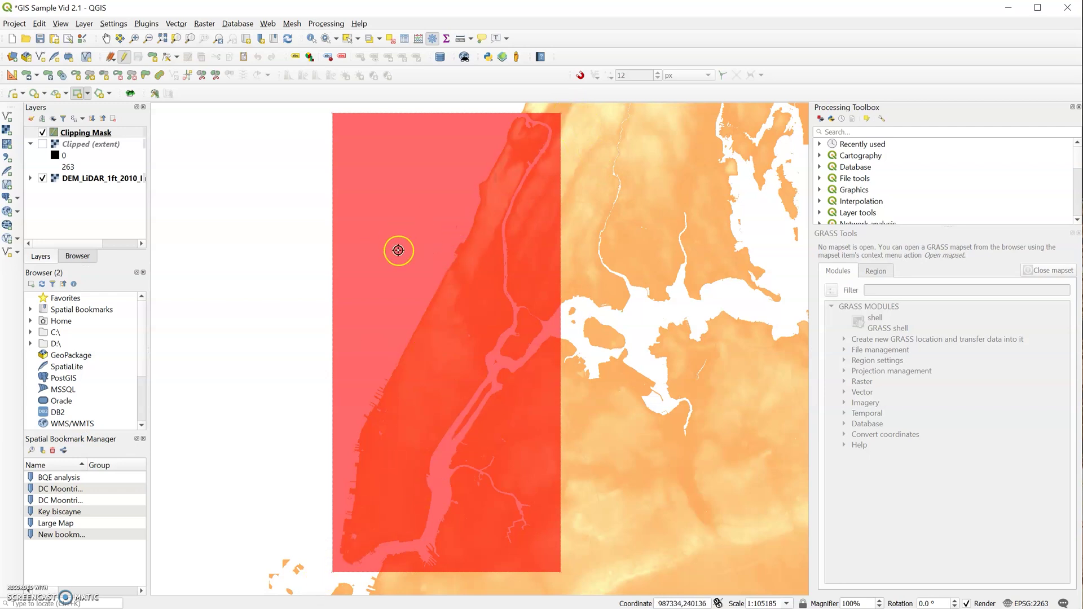
{"action": "right_click", "coordinate": [432, 278]}
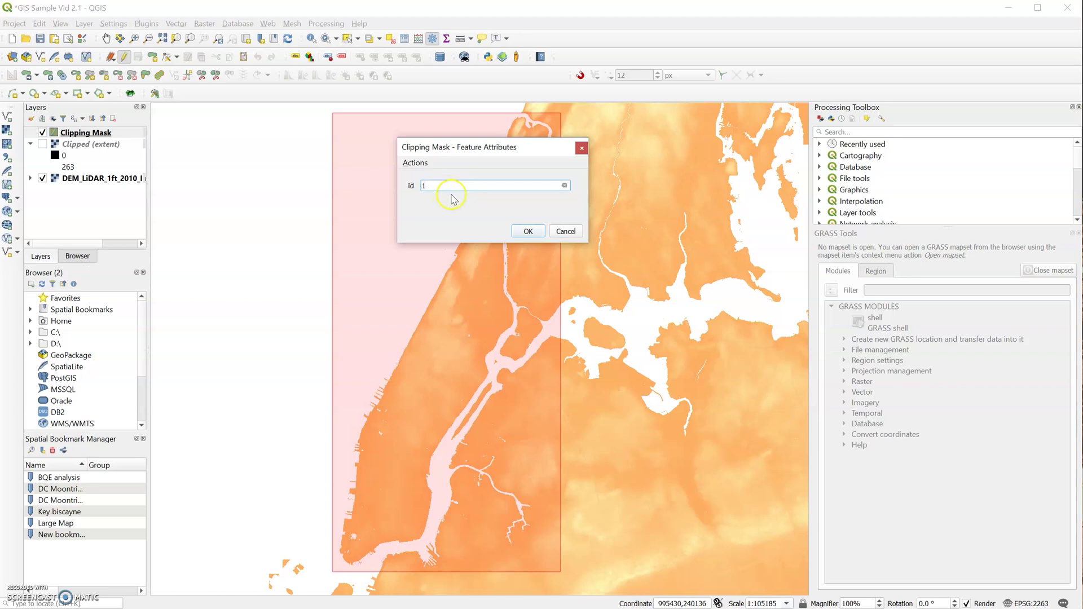
{"action": "left_click", "coordinate": [528, 233]}
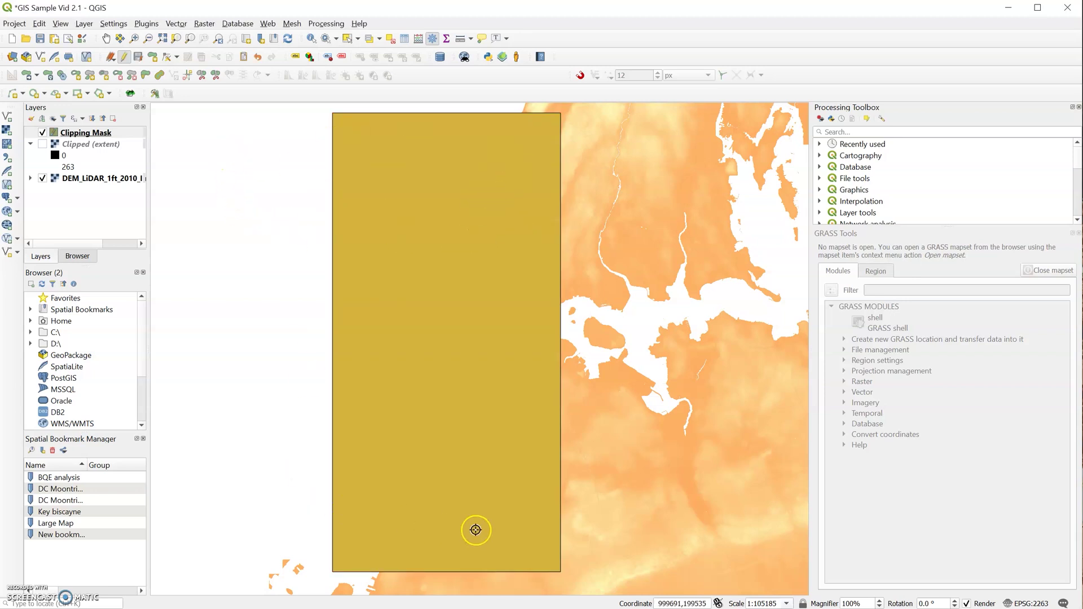
- Save the Clipping Mask edits, switch off editing, and keep the mask displayed
{"action": "left_click", "coordinate": [138, 59]}
{"action": "left_click", "coordinate": [122, 60]}
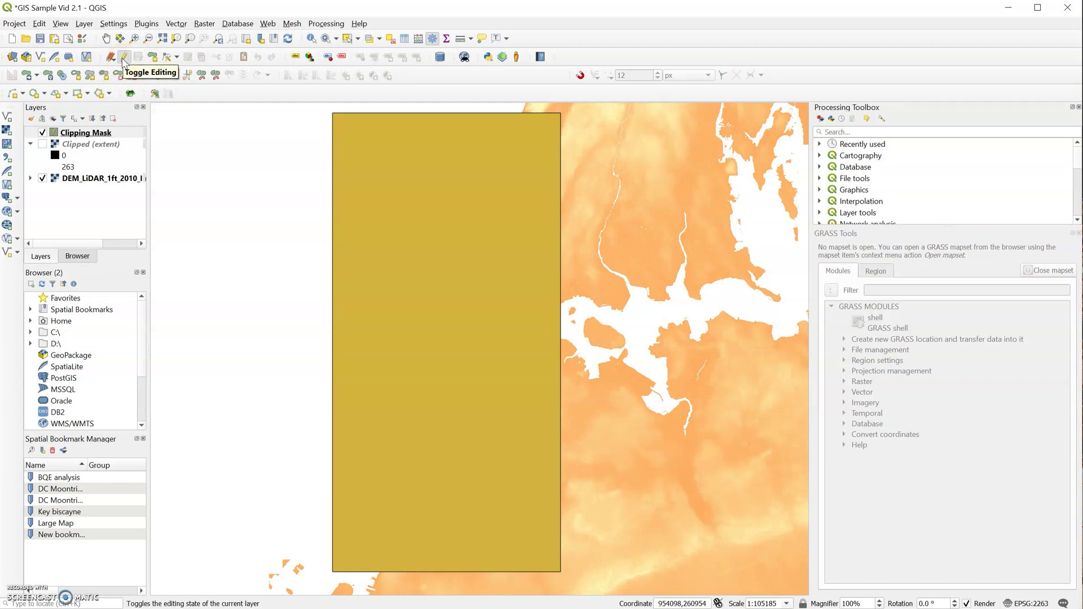
{"action": "left_click", "coordinate": [123, 60]}
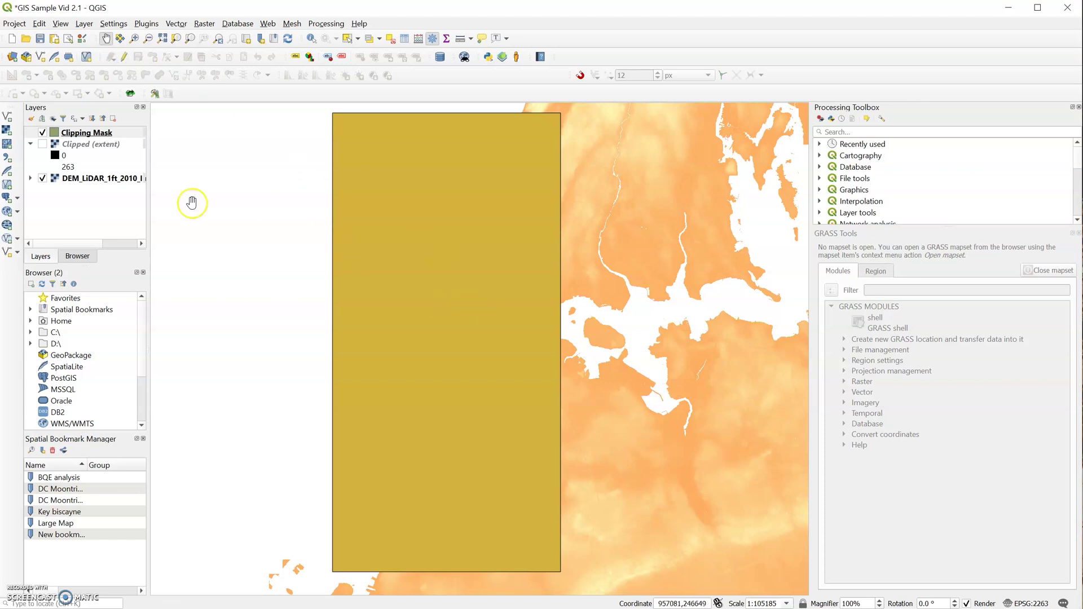
{"action": "left_click", "coordinate": [43, 134]}
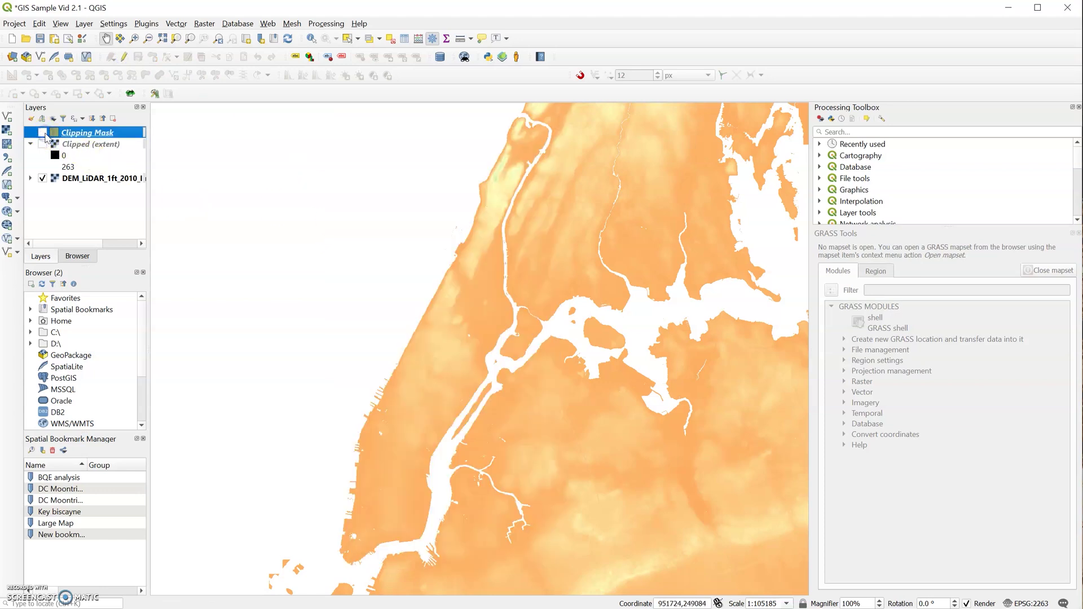
{"action": "left_click", "coordinate": [42, 134]}
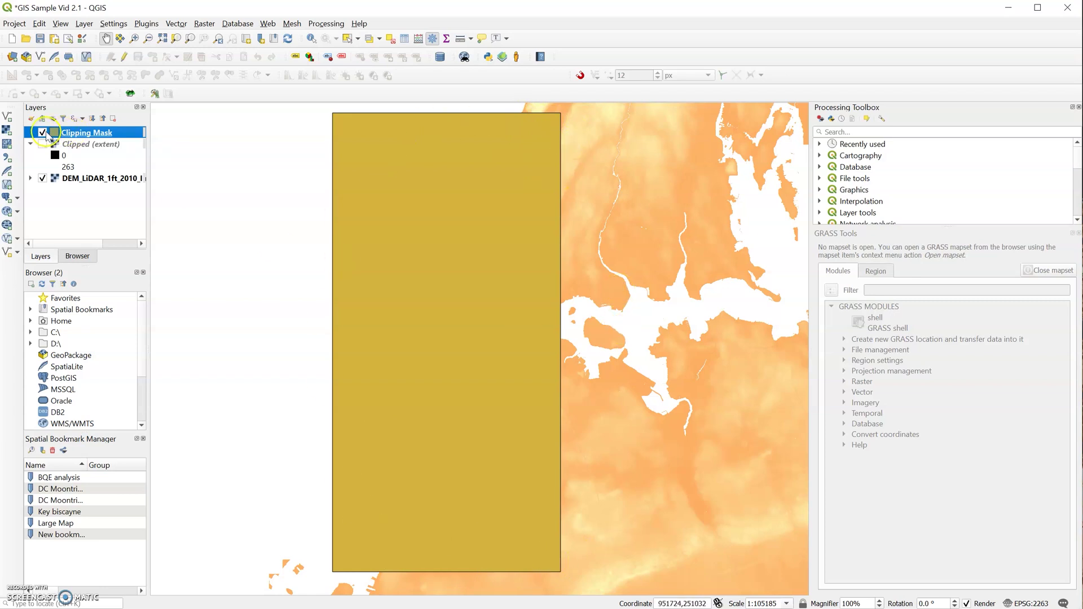
{"action": "left_click", "coordinate": [205, 25]}
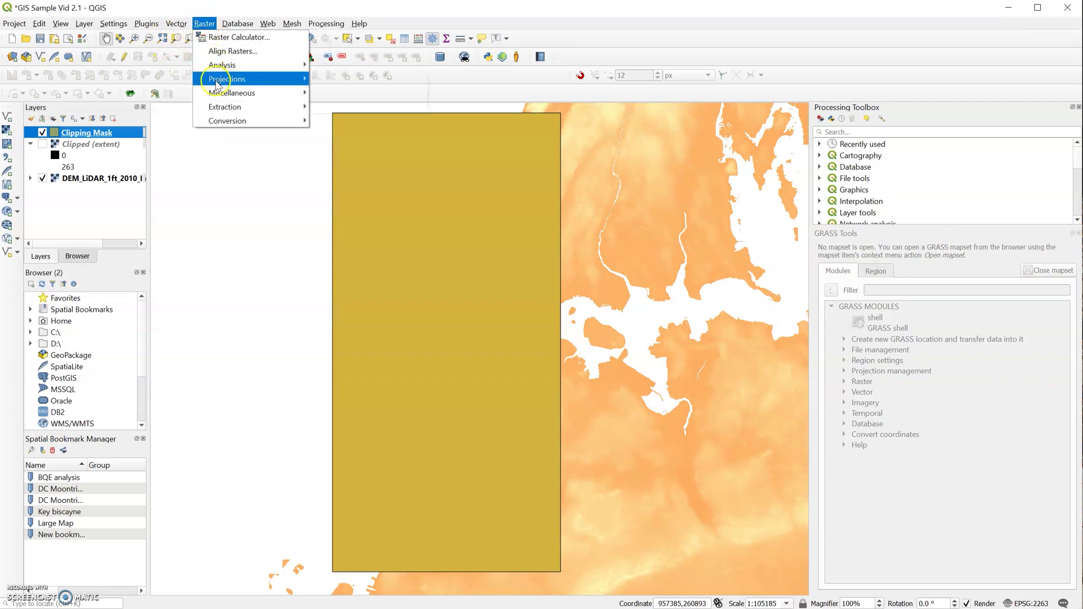
- Reopen Clip Raster by Extent with DEM_LiDAR_1ft_2010_Improved_NYC_int as input
{"action": "left_click", "coordinate": [293, 110]}
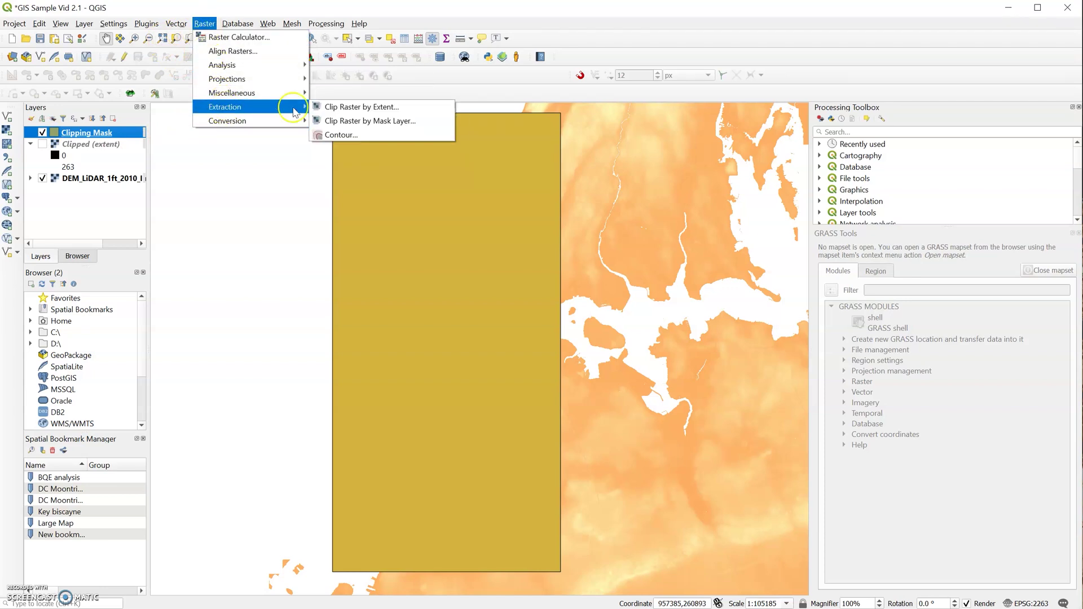
{"action": "left_click", "coordinate": [382, 108]}
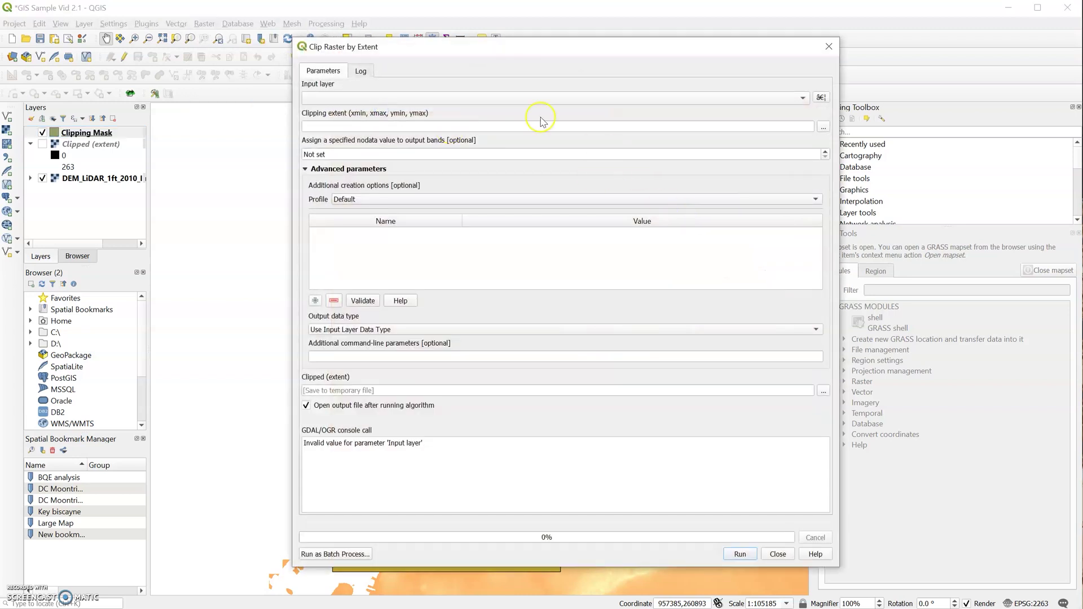
{"action": "left_click", "coordinate": [396, 98]}
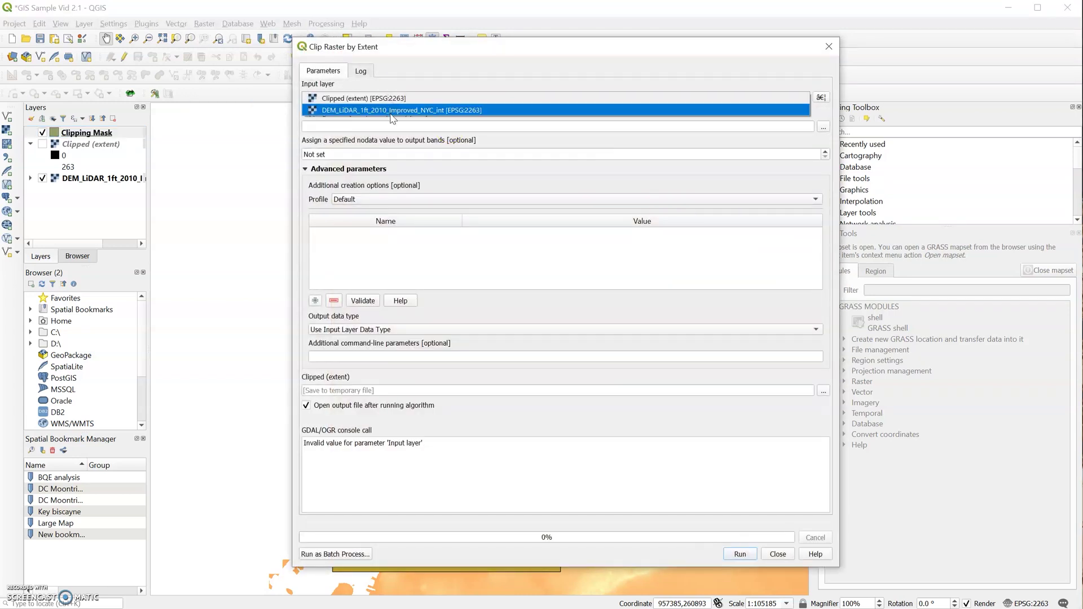
{"action": "left_click", "coordinate": [392, 111]}
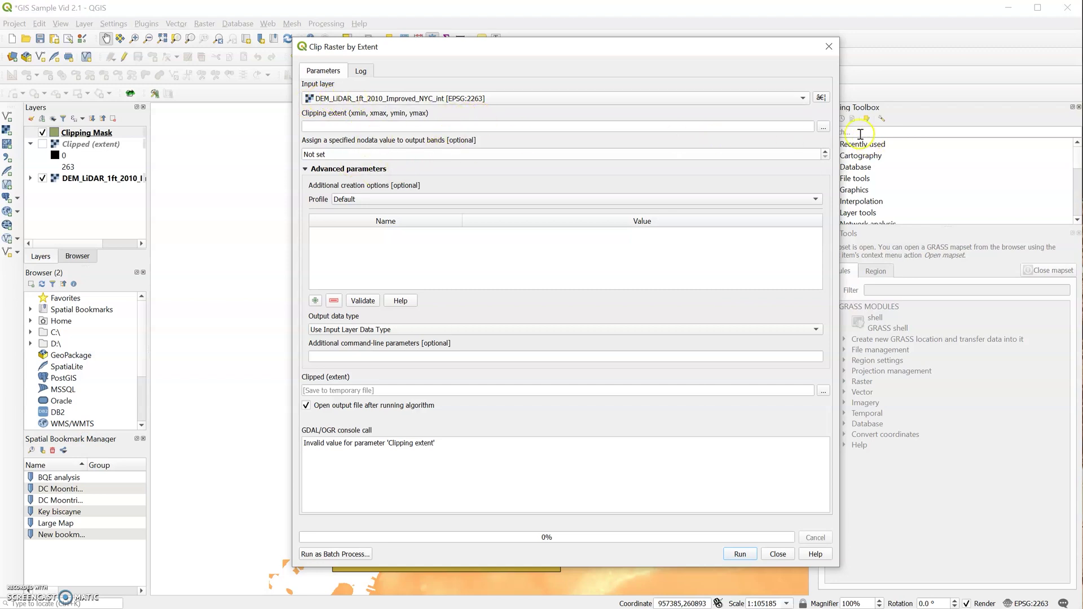
- Take the clipping extent from the Clipping Mask layer [EPSG:4326]
{"action": "left_click", "coordinate": [824, 127]}
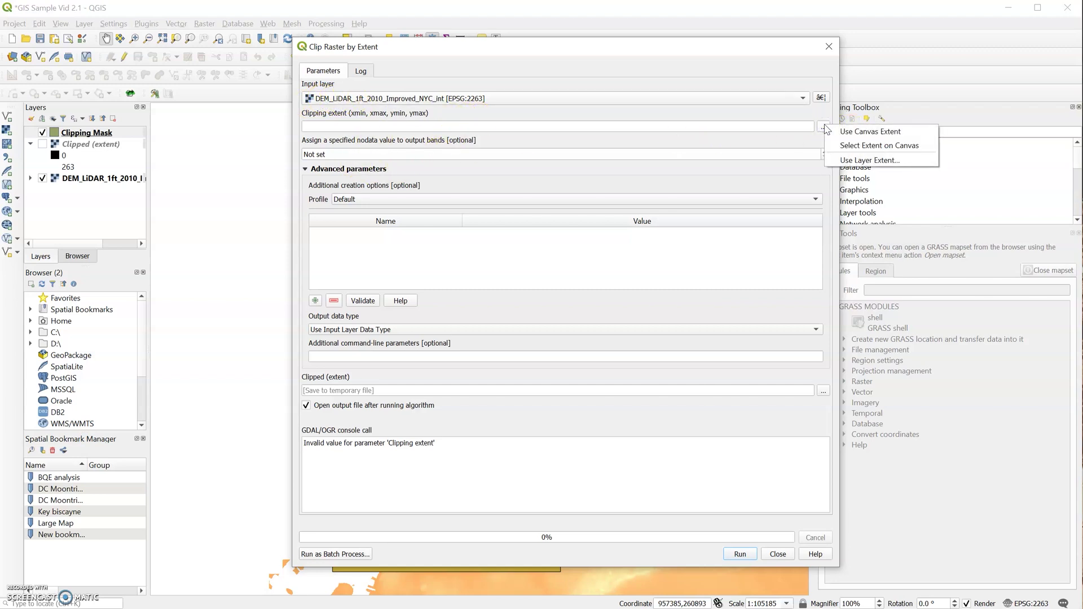
{"action": "left_click", "coordinate": [841, 148]}
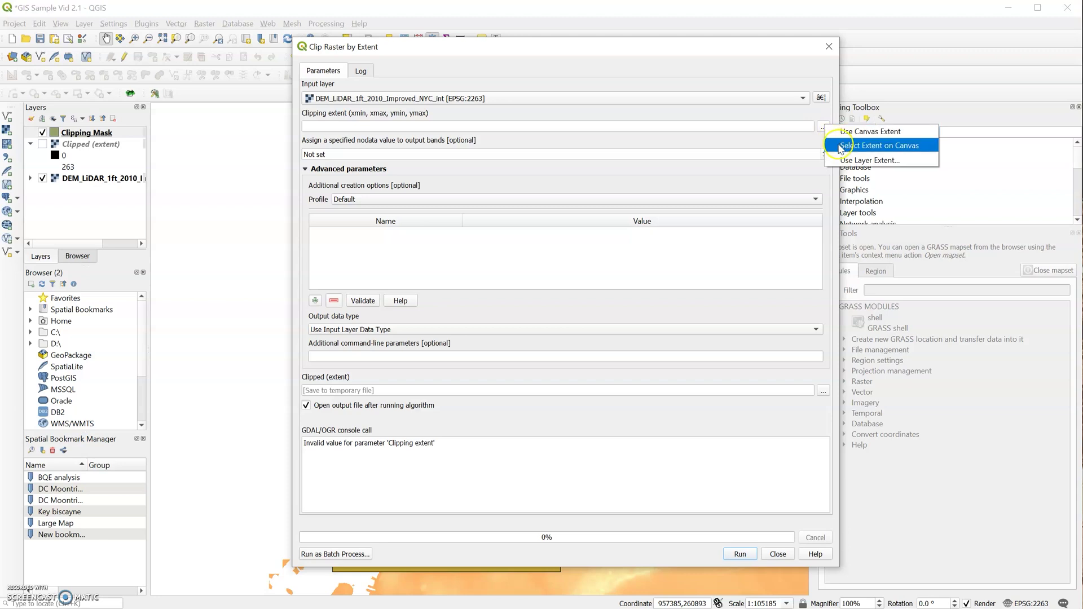
{"action": "left_click", "coordinate": [868, 161]}
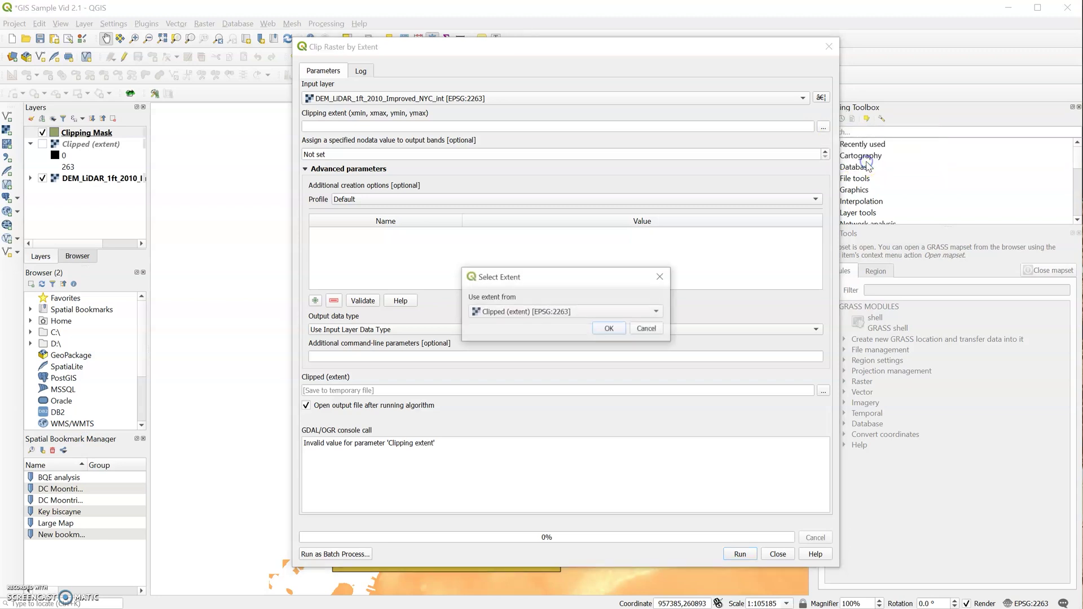
{"action": "left_click", "coordinate": [553, 313]}
{"action": "left_click", "coordinate": [545, 320]}
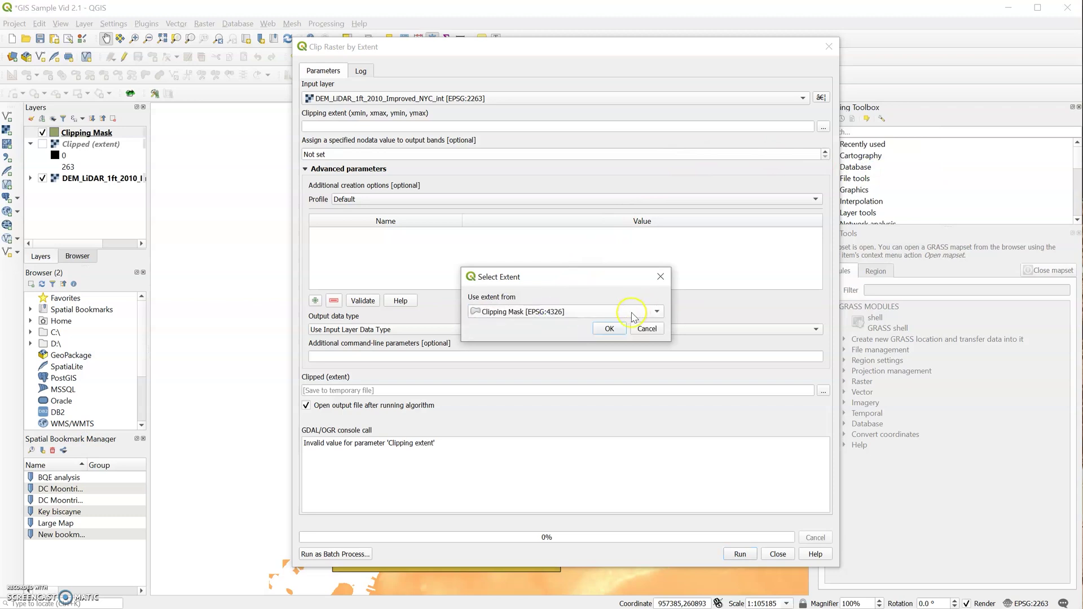
{"action": "left_click", "coordinate": [610, 330]}
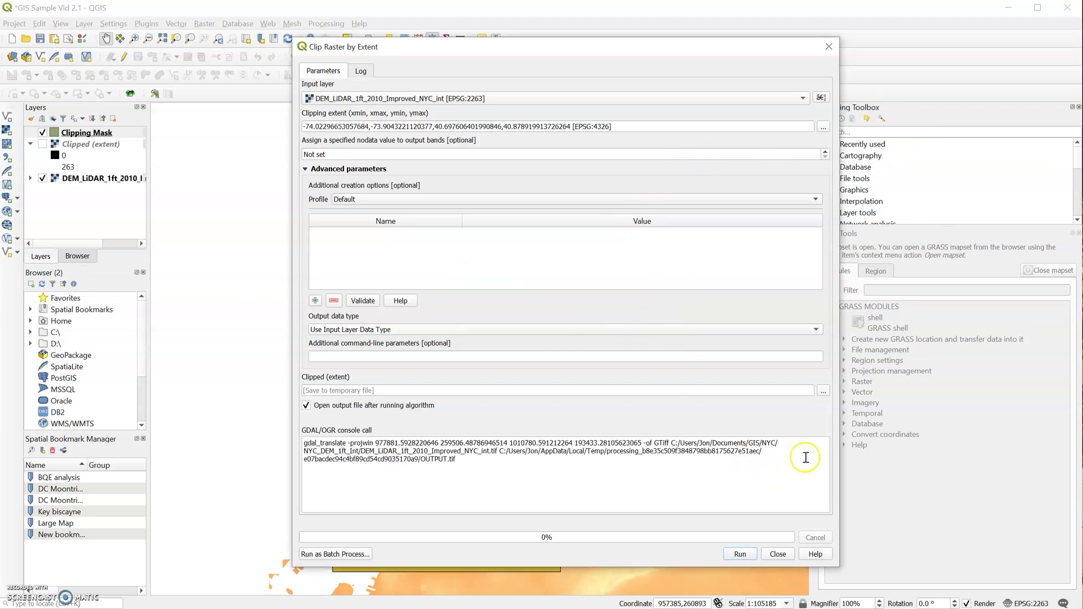
- Save the clip output as RST Clipped Mask.tif and run the clip
{"action": "left_click", "coordinate": [823, 391]}
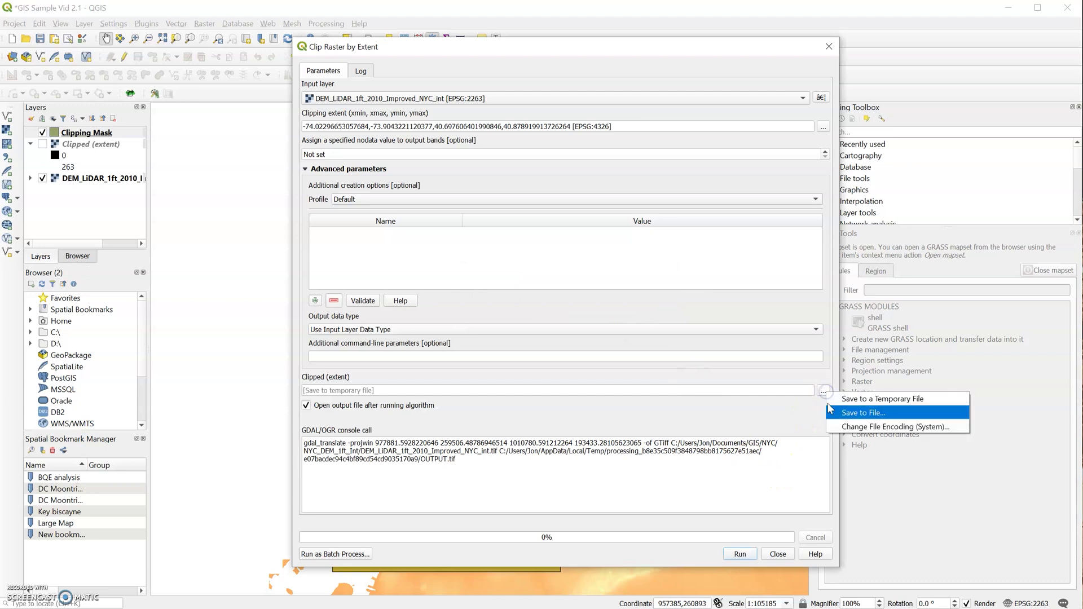
{"action": "left_click", "coordinate": [856, 416]}
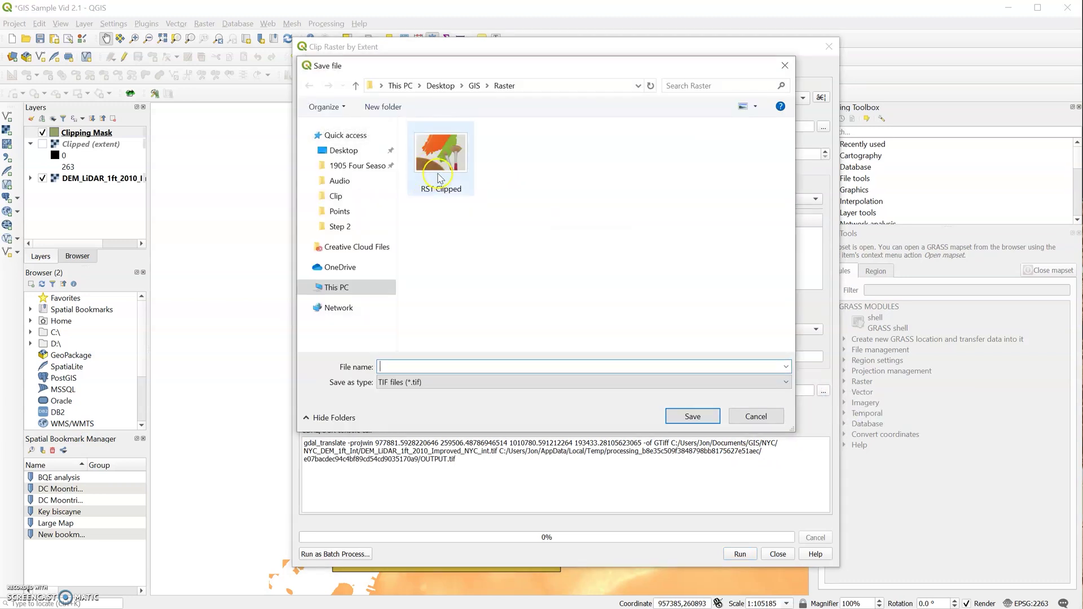
{"action": "left_click", "coordinate": [439, 172]}
{"action": "left_click", "coordinate": [478, 367]}
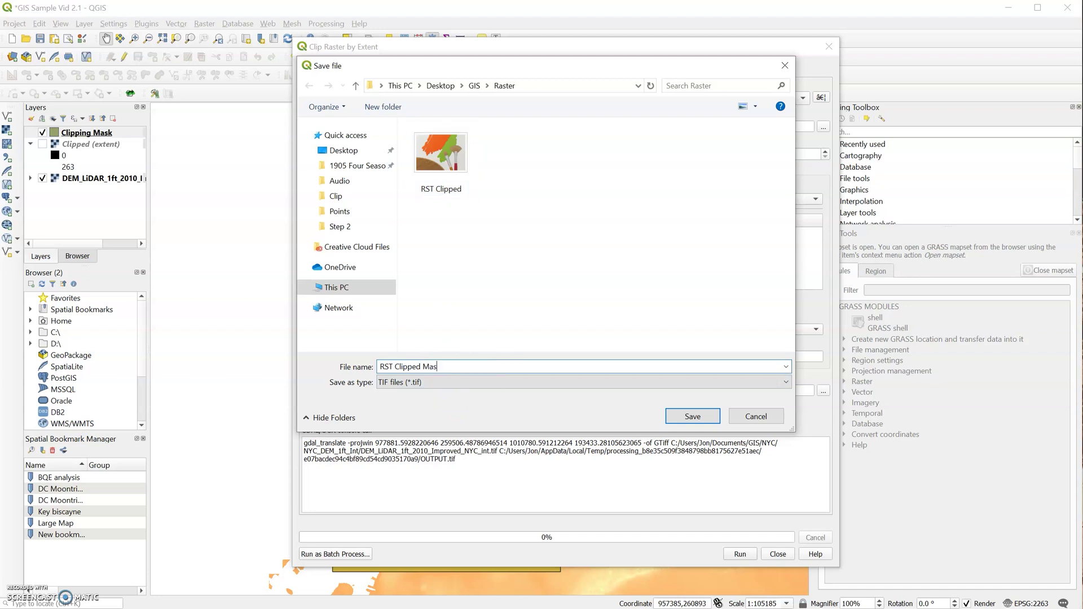
{"action": "left_click", "coordinate": [691, 416]}
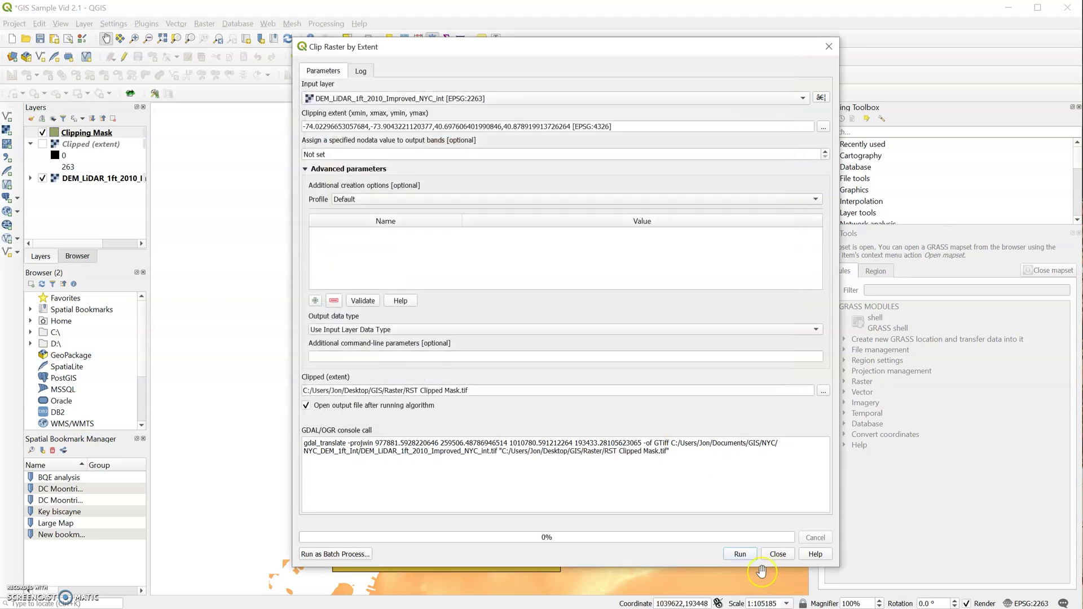
{"action": "left_click", "coordinate": [740, 554]}
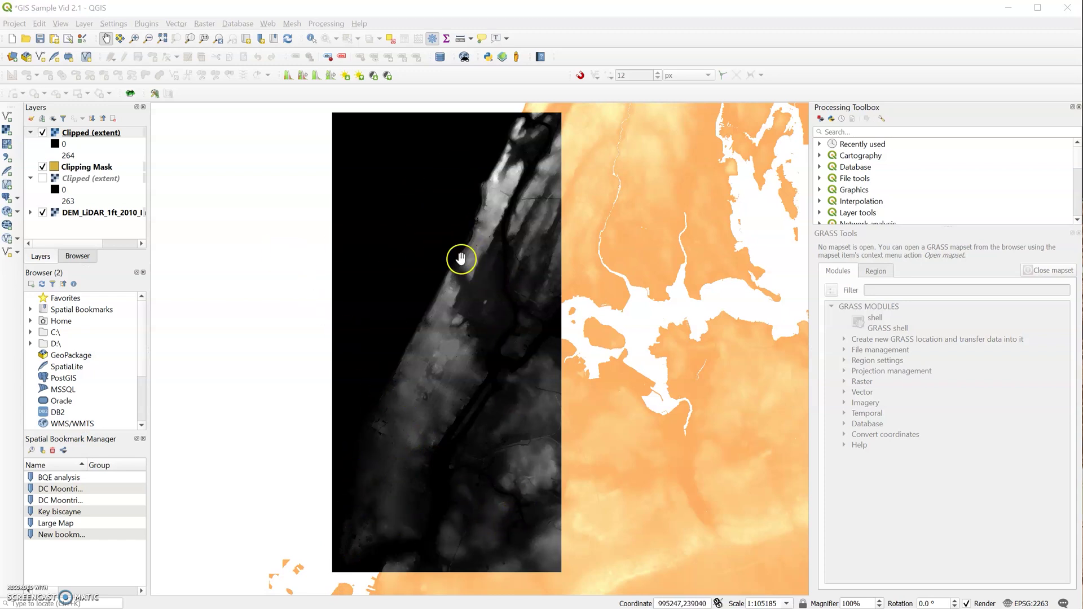
- Hide Clipping Mask, remove the older duplicate Clipped (extent) layer, and select the remaining one
{"action": "left_click", "coordinate": [42, 168]}
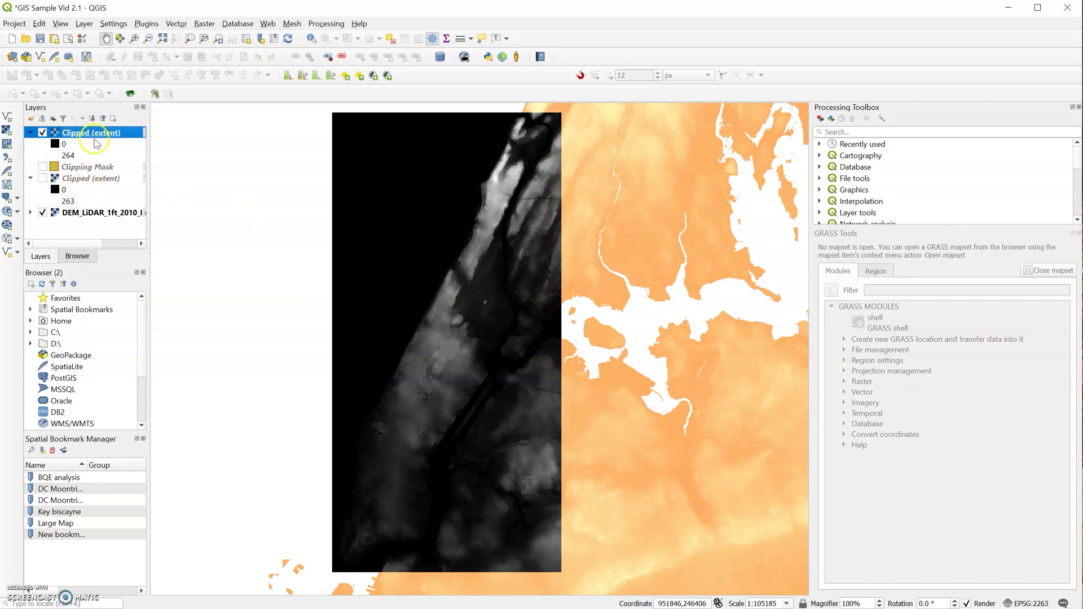
{"action": "left_click", "coordinate": [82, 178]}
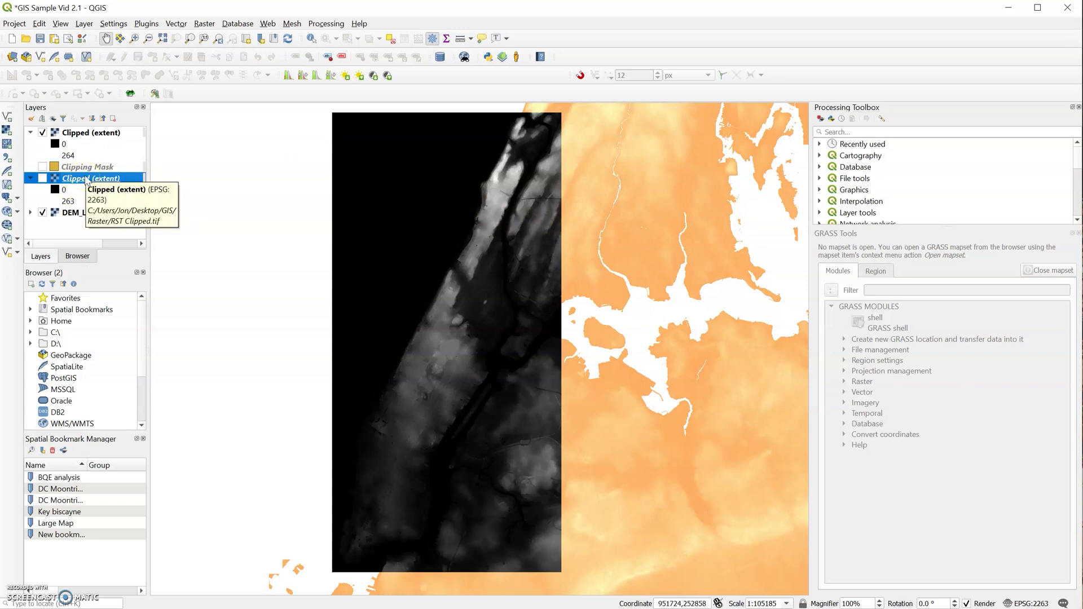
{"action": "right_click", "coordinate": [85, 180]}
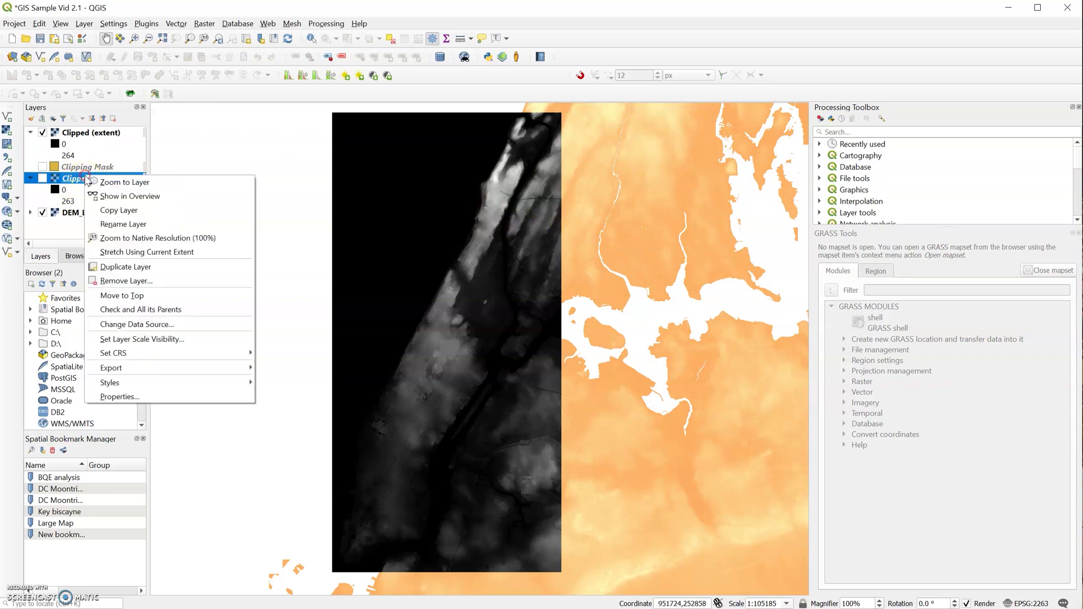
{"action": "left_click", "coordinate": [108, 282]}
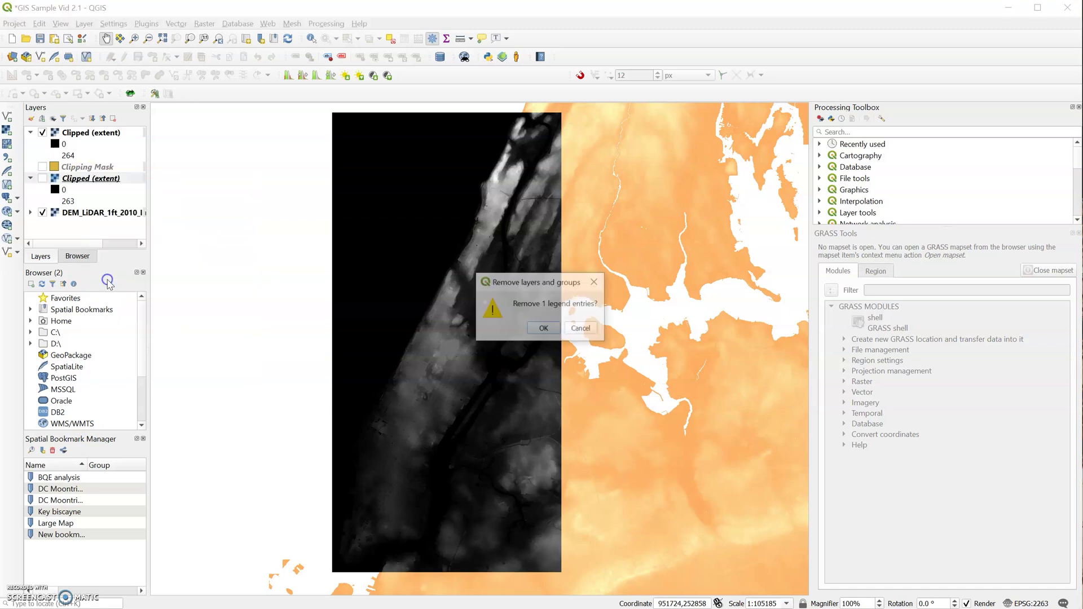
{"action": "left_click", "coordinate": [539, 328]}
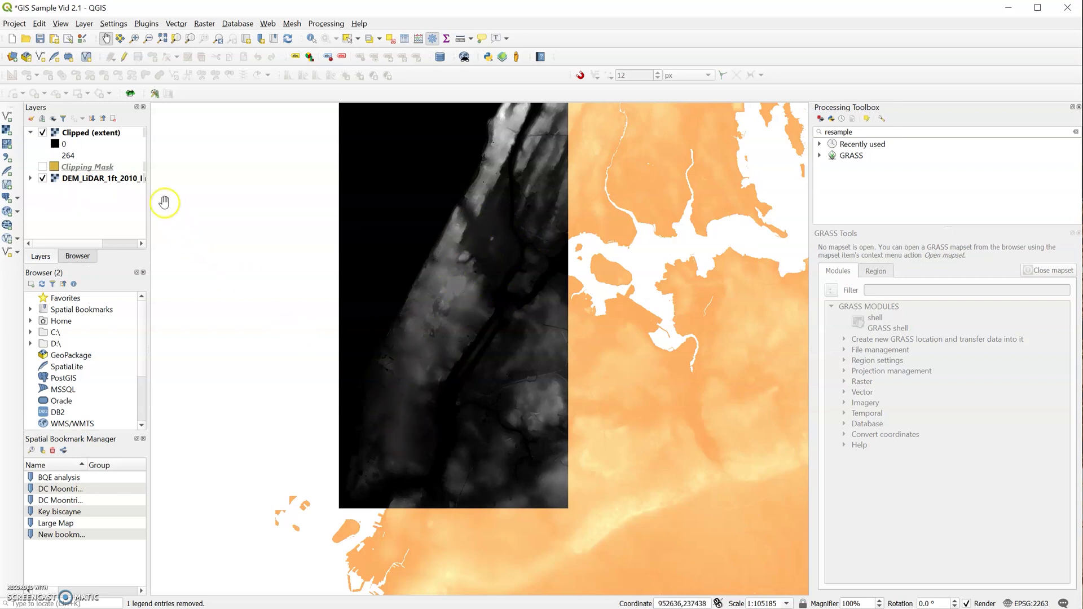
{"action": "left_click", "coordinate": [84, 134]}
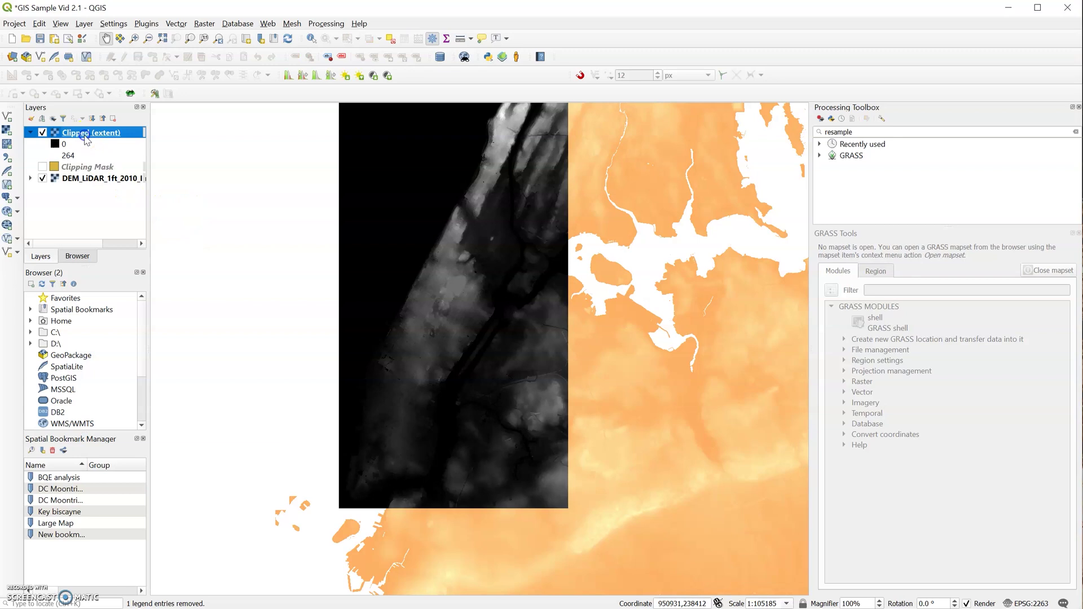
{"action": "left_click", "coordinate": [85, 140]}
- Show Clipped (extent) layer information: 32899 × 66073 cells, 1 ft pixels, EPSG:2263
{"action": "right_click", "coordinate": [85, 137]}
{"action": "left_click", "coordinate": [117, 326]}
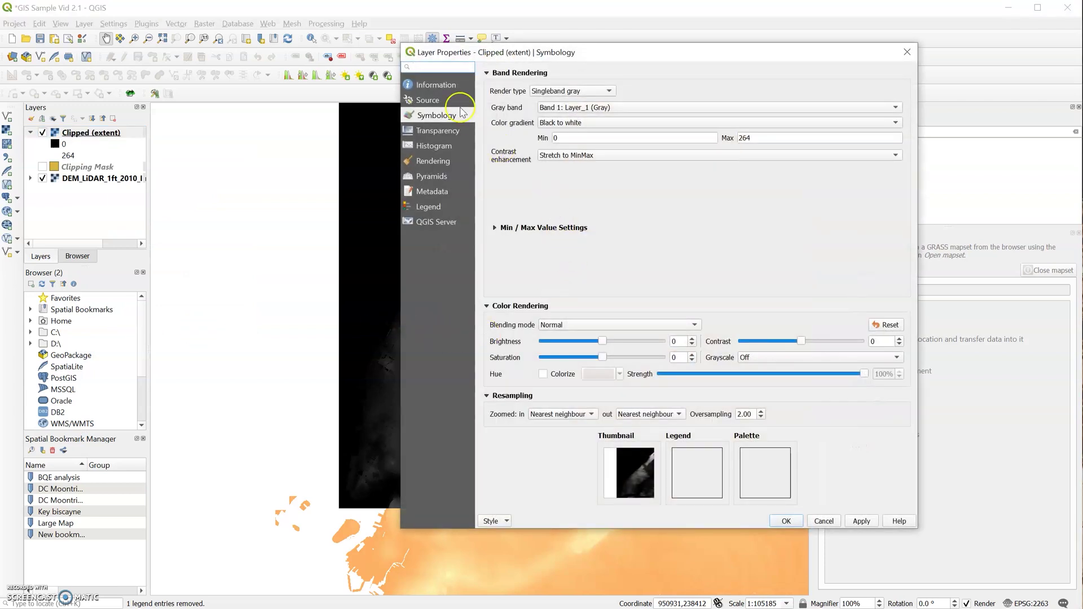
{"action": "left_click", "coordinate": [410, 86]}
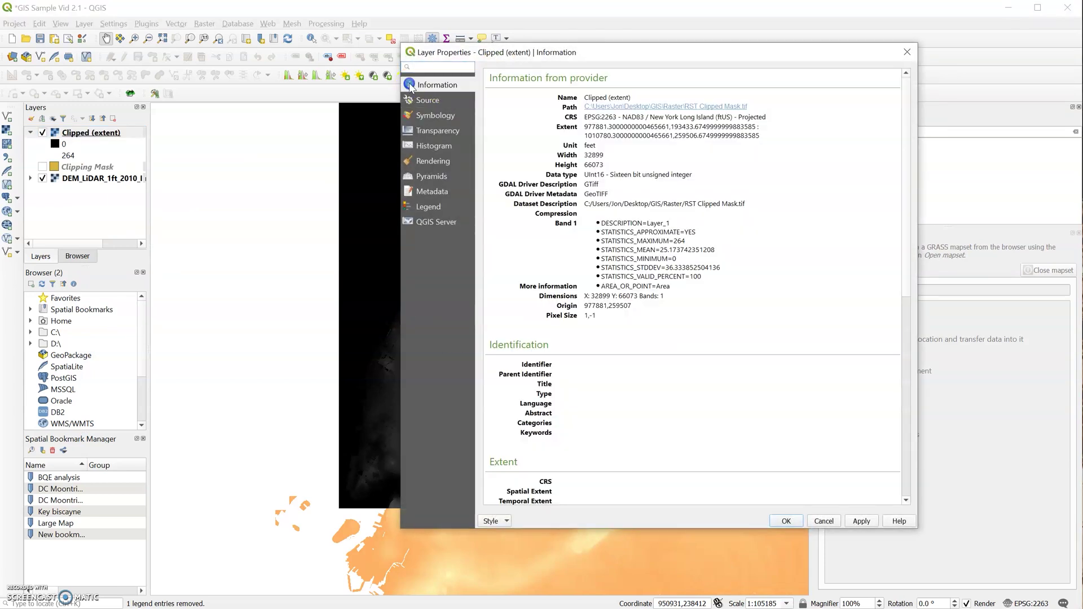
- Close Layer Properties without changes and zoom into the raster
{"action": "left_click", "coordinate": [825, 522]}
{"action": "scroll", "coordinate": [387, 459], "scroll_direction": "up", "scroll_amount": 1}
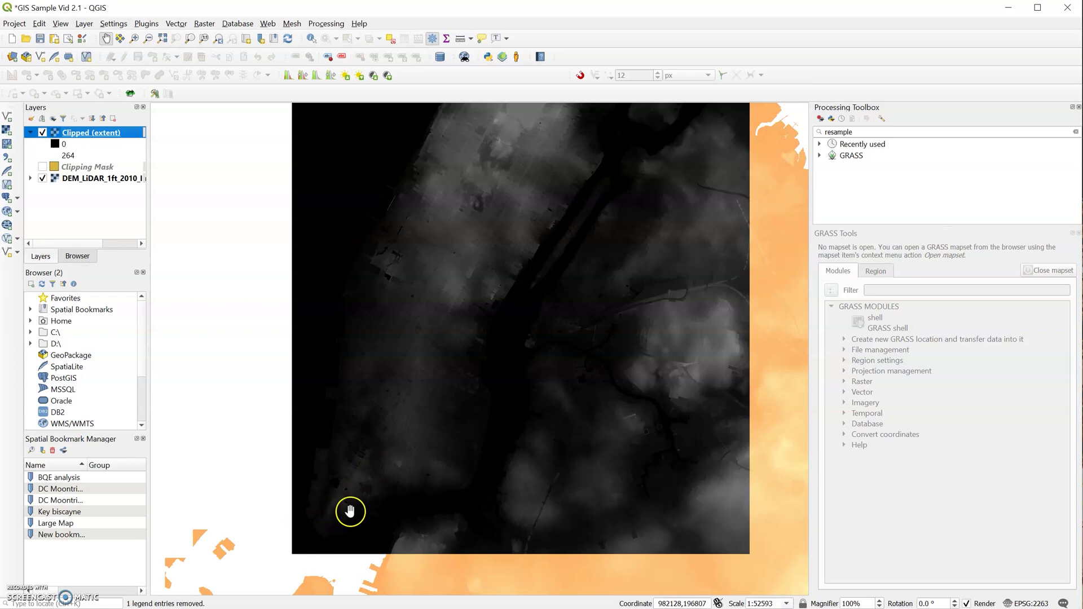
{"action": "left_click_drag", "start_coordinate": [350, 512], "coordinate": [356, 476]}
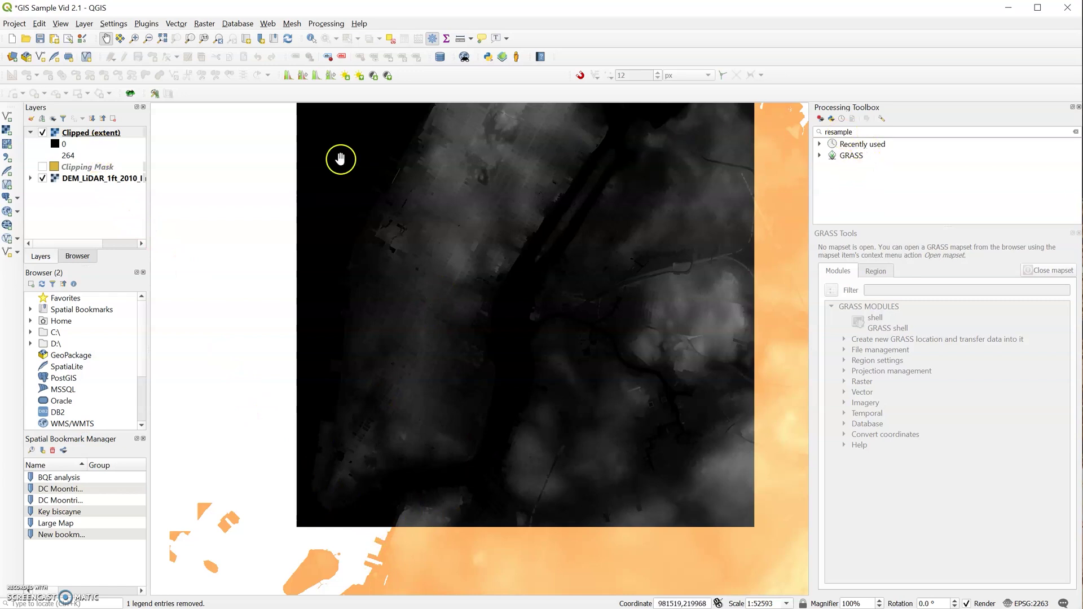
- Filter the Processing Toolbox by 'resample' to list r.resample
{"action": "left_click", "coordinate": [868, 133]}
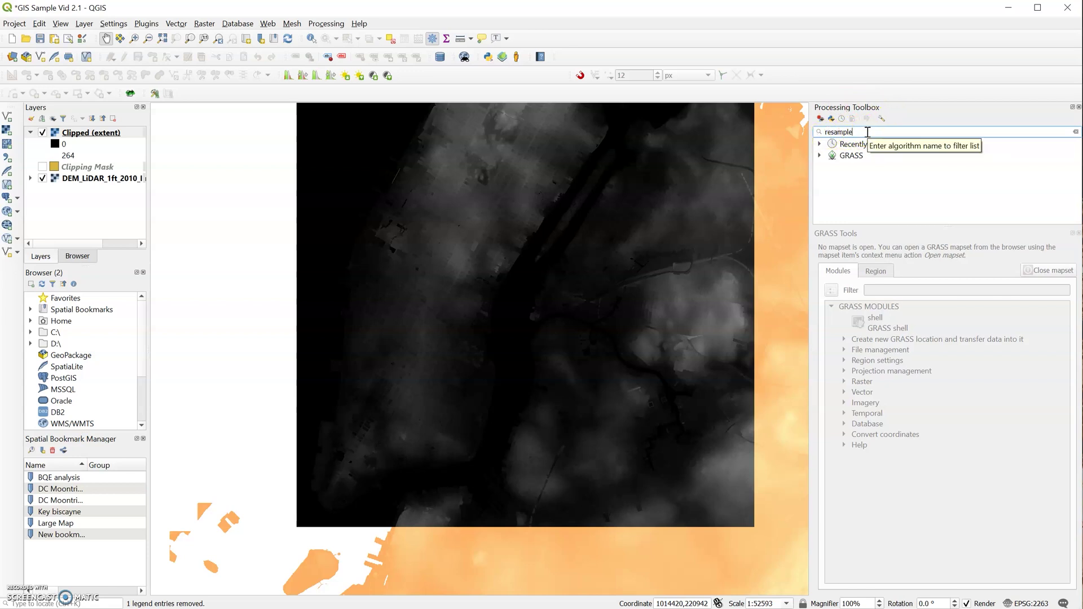
{"action": "left_click_drag", "start_coordinate": [858, 132], "coordinate": [806, 129]}
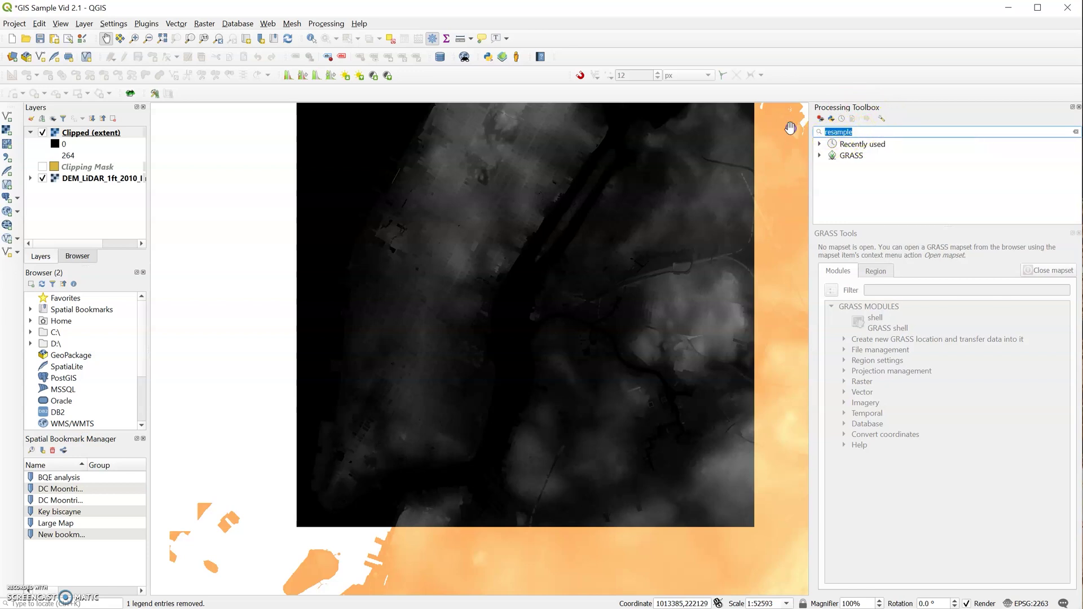
{"action": "type", "text": "resample"}
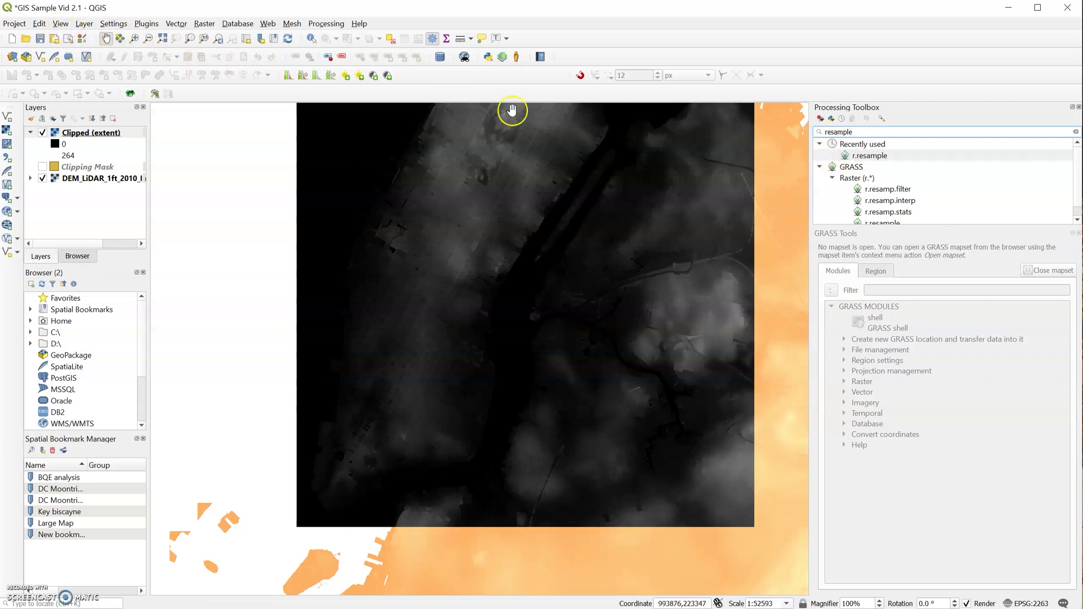
- Open the GRASS r.resample tool and set the cell size to 50
{"action": "double_click", "coordinate": [868, 157]}
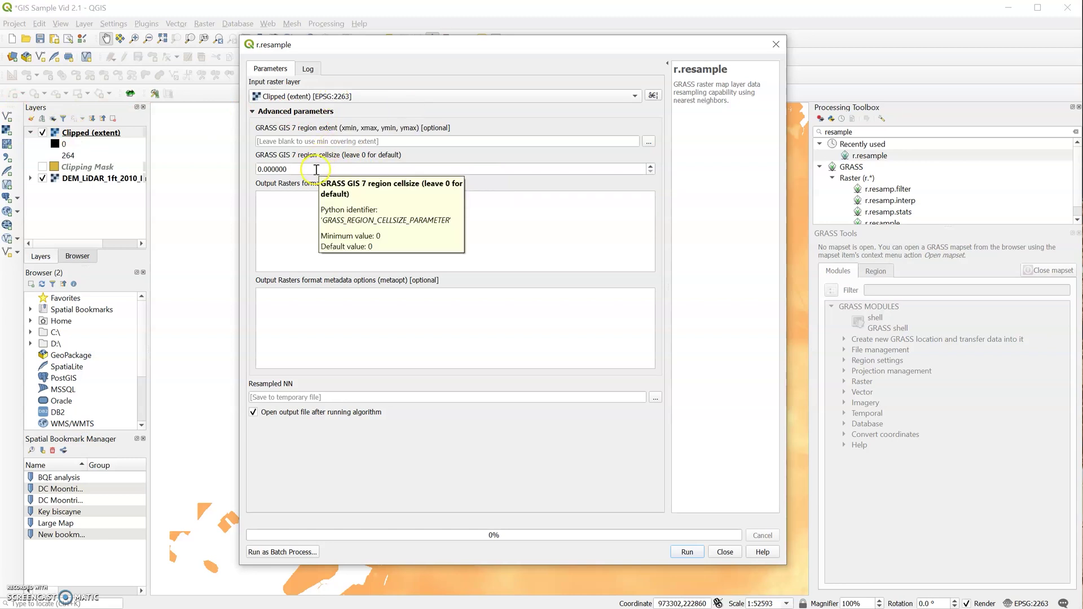
{"action": "left_click_drag", "start_coordinate": [316, 169], "coordinate": [265, 166]}
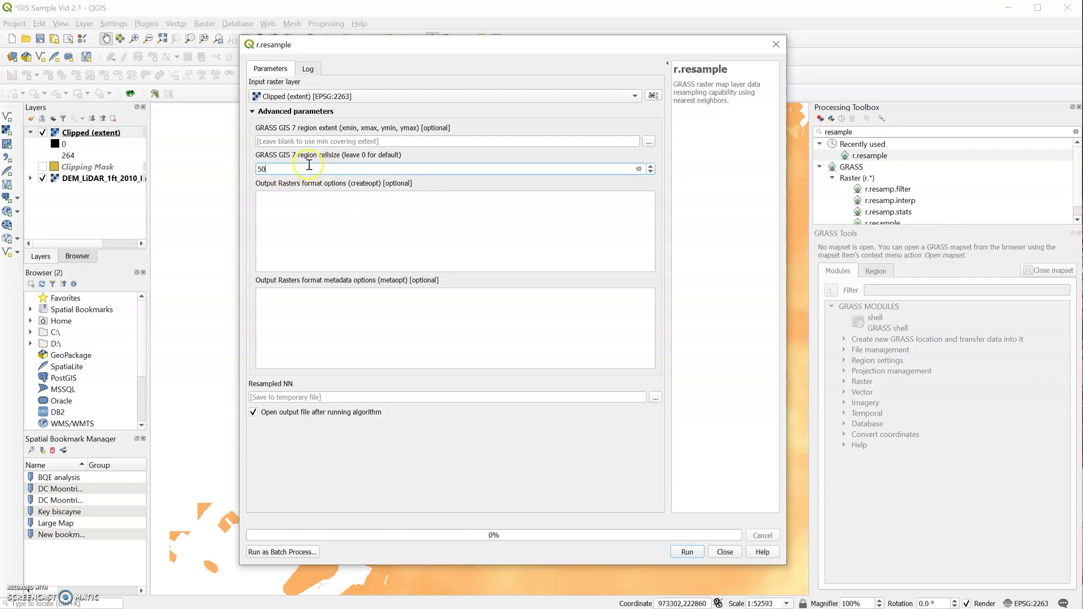
{"action": "left_click", "coordinate": [400, 161]}
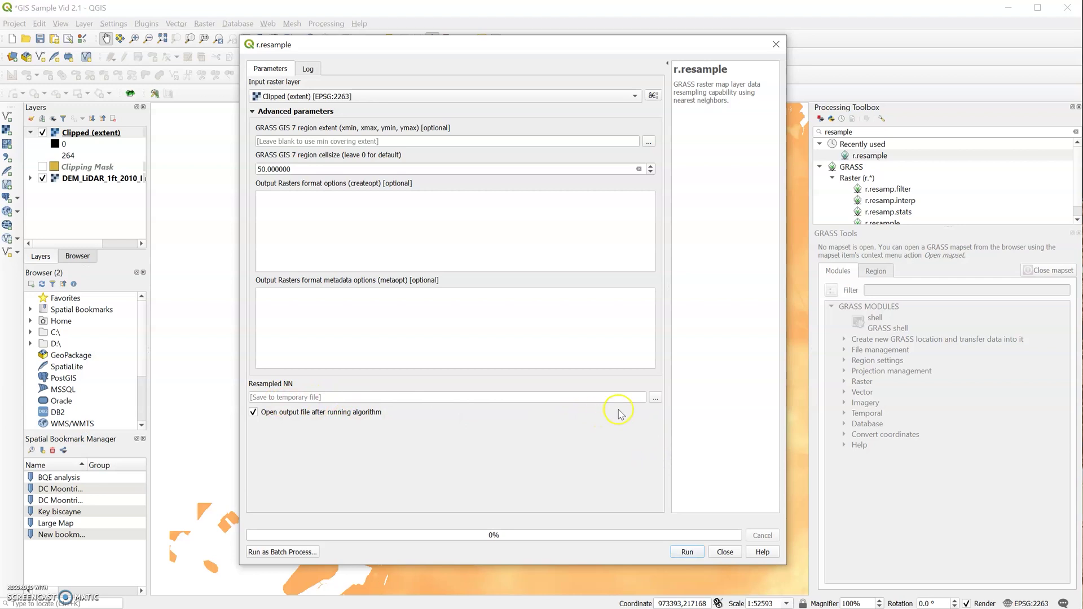
- Save the resampled output as RST Resample.tif in the GIS Raster folder
{"action": "left_click", "coordinate": [655, 398]}
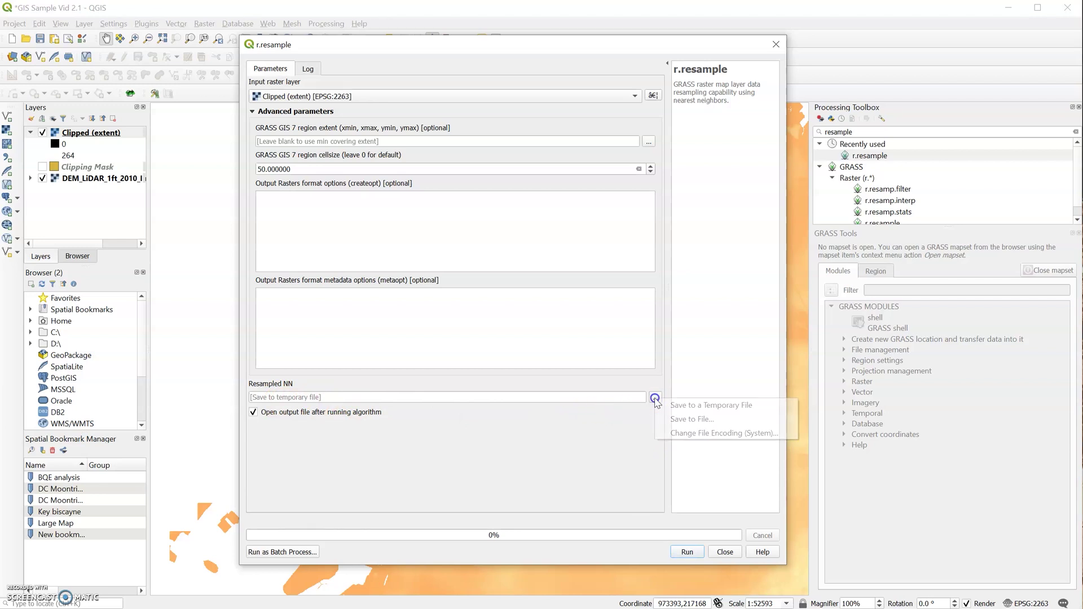
{"action": "left_click", "coordinate": [683, 422]}
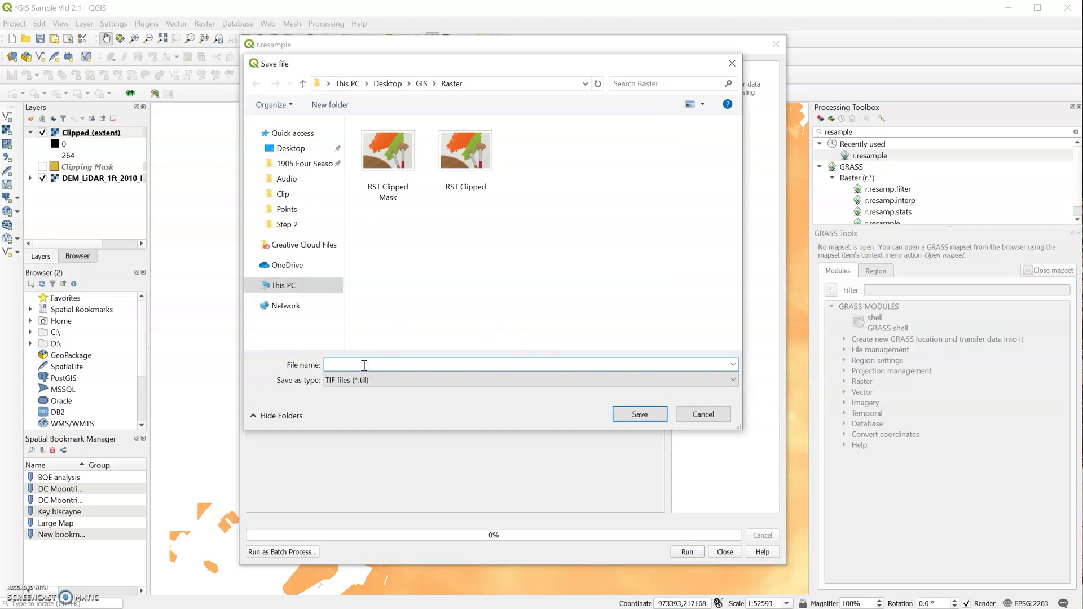
{"action": "type", "text": "Re"}
{"action": "key", "text": "BackSpace"}
{"action": "type", "text": "RST Resample"}
{"action": "key", "text": "Return"}
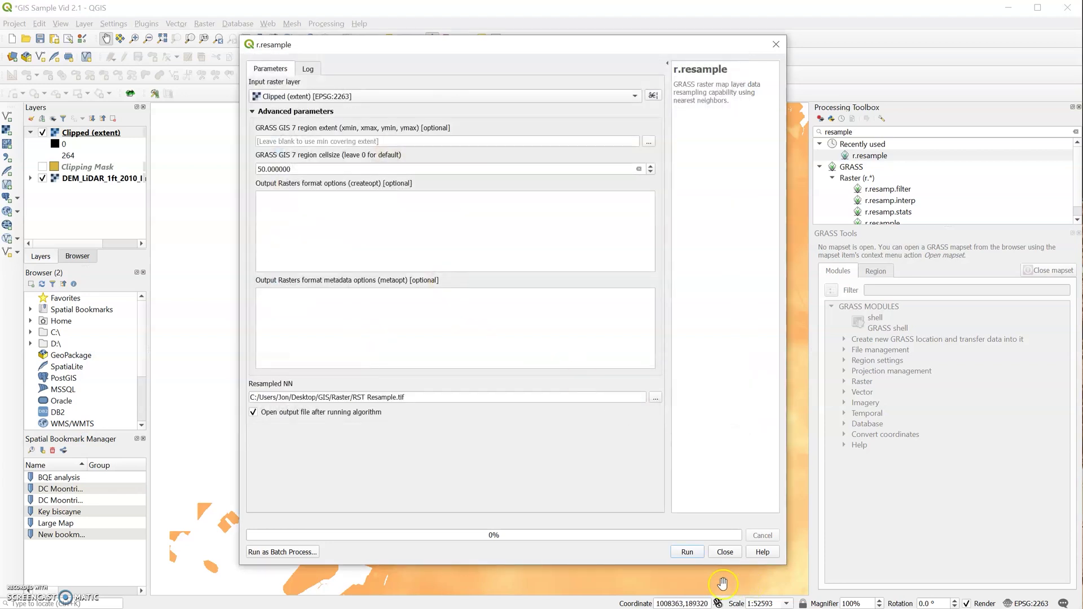
- Run r.resample to create the Resampled NN layer and recentre the map
{"action": "left_click", "coordinate": [688, 552]}
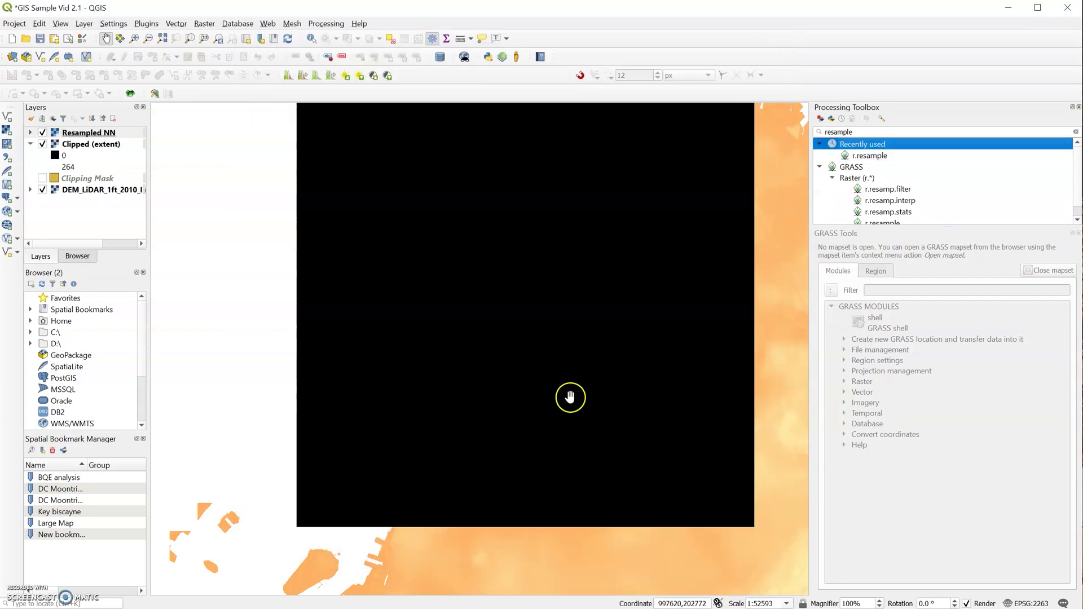
{"action": "scroll", "coordinate": [486, 358], "scroll_direction": "down", "scroll_amount": 1}
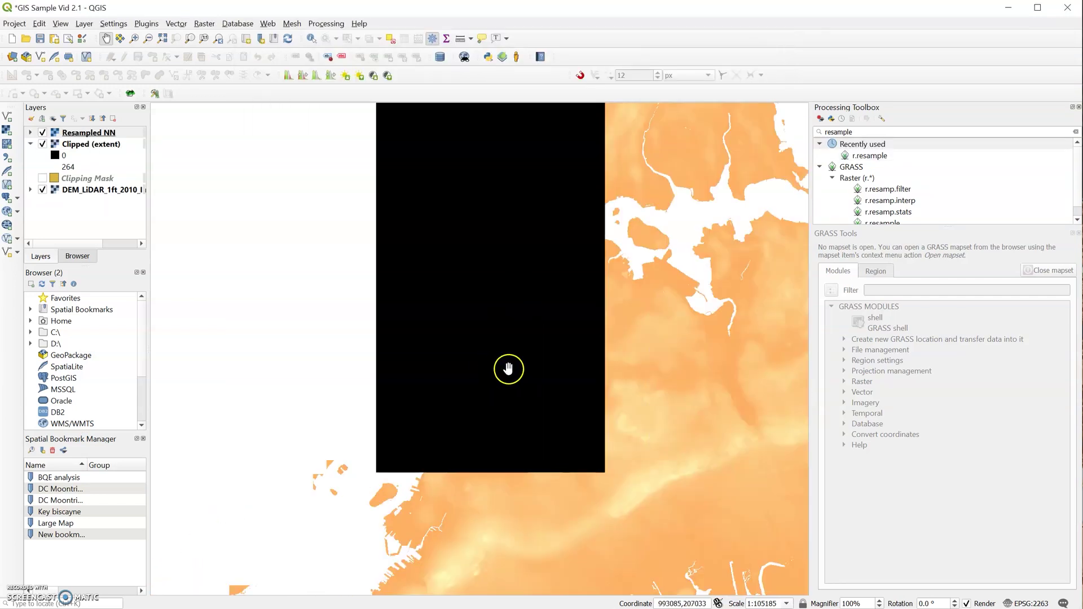
{"action": "scroll", "coordinate": [501, 366], "scroll_direction": "down", "scroll_amount": 1}
{"action": "left_click_drag", "start_coordinate": [502, 366], "coordinate": [492, 393]}
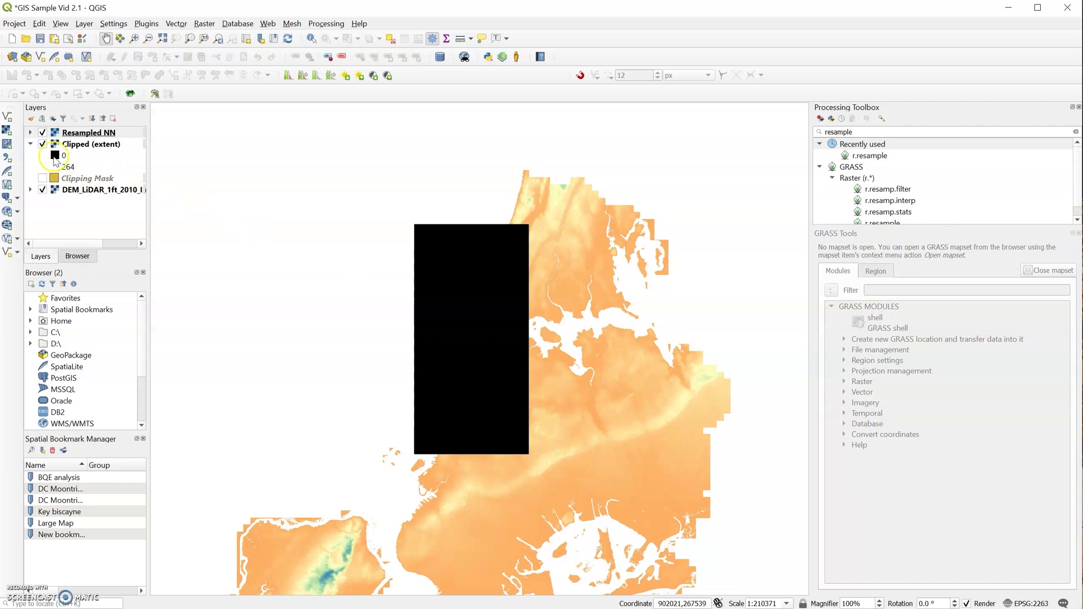
- Render the Resampled NN layer as Singleband gray in its Symbology properties
{"action": "left_click", "coordinate": [74, 133]}
{"action": "right_click", "coordinate": [76, 134]}
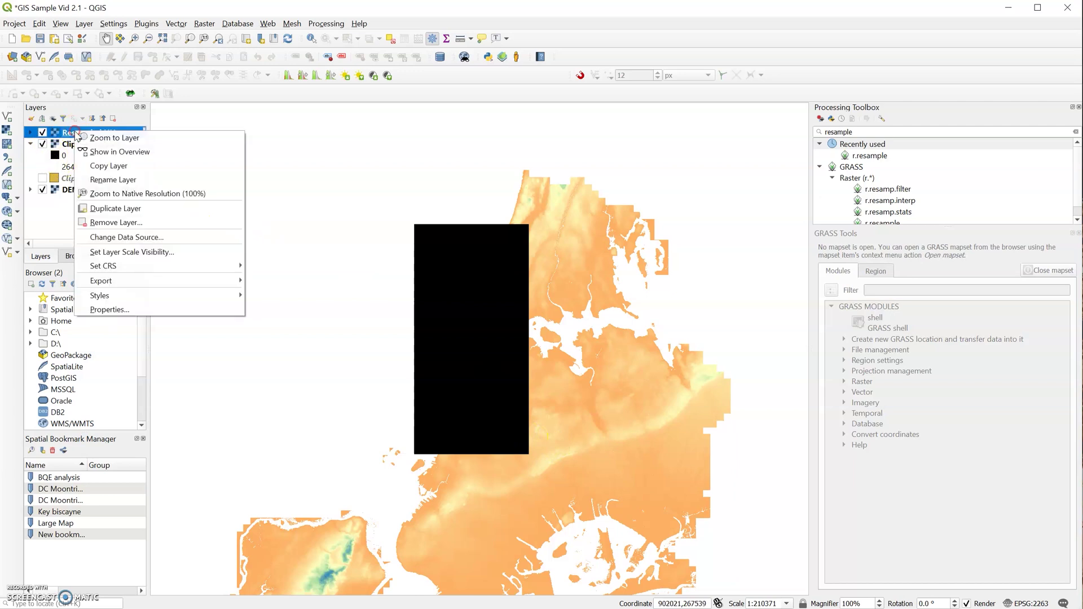
{"action": "left_click", "coordinate": [110, 310]}
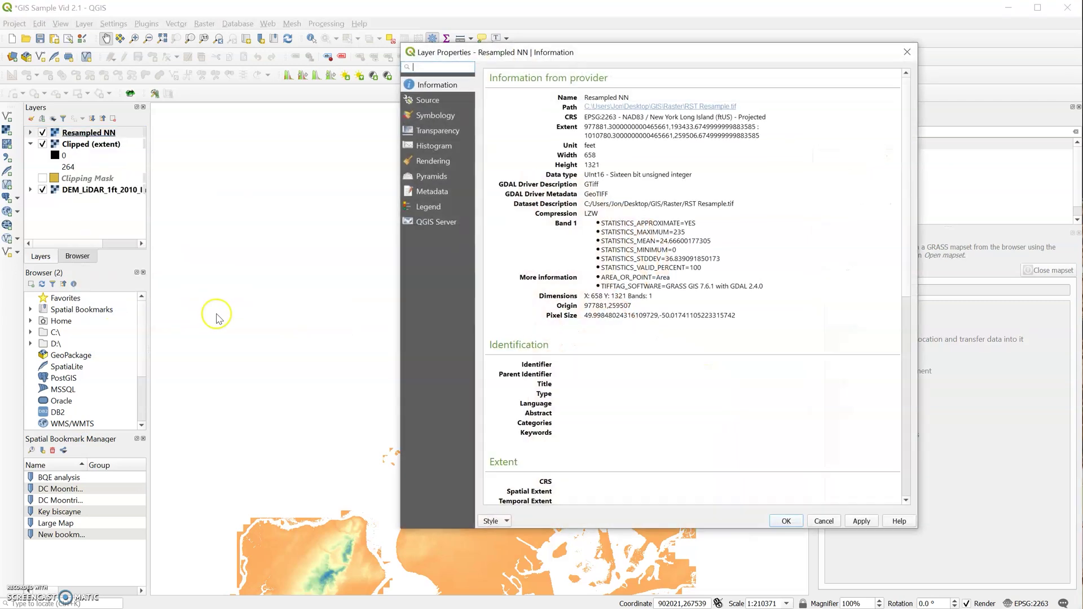
{"action": "left_click", "coordinate": [438, 116]}
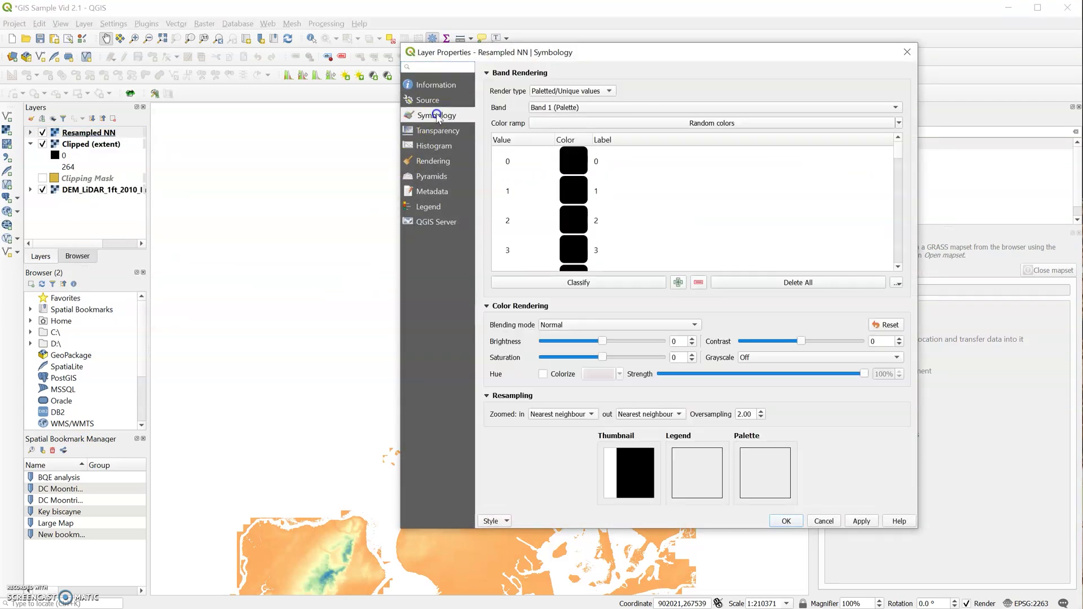
{"action": "left_click", "coordinate": [585, 94]}
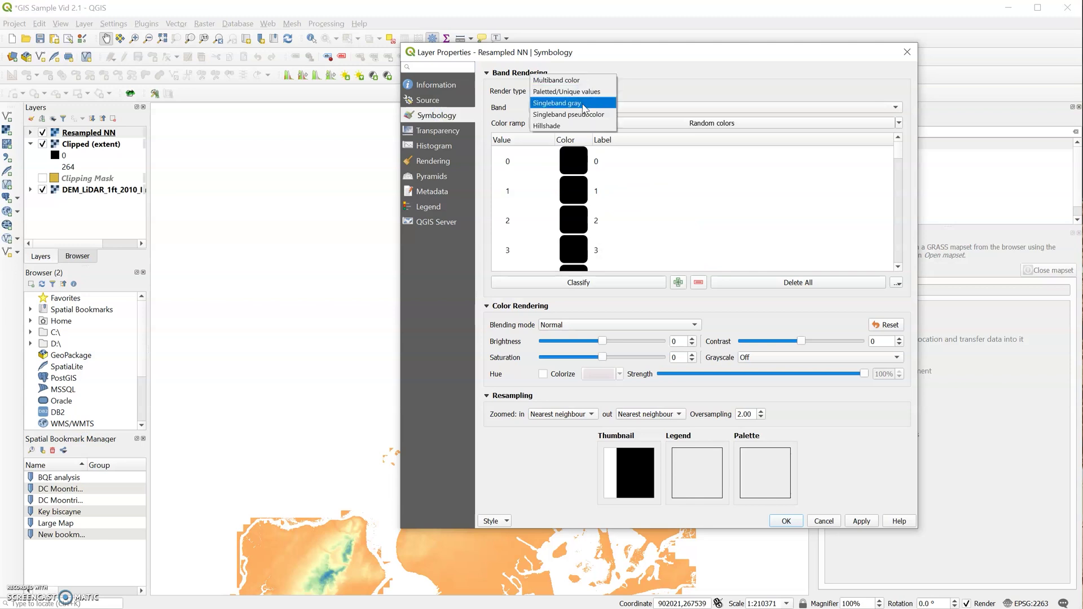
{"action": "left_click", "coordinate": [584, 104]}
{"action": "left_click", "coordinate": [862, 521]}
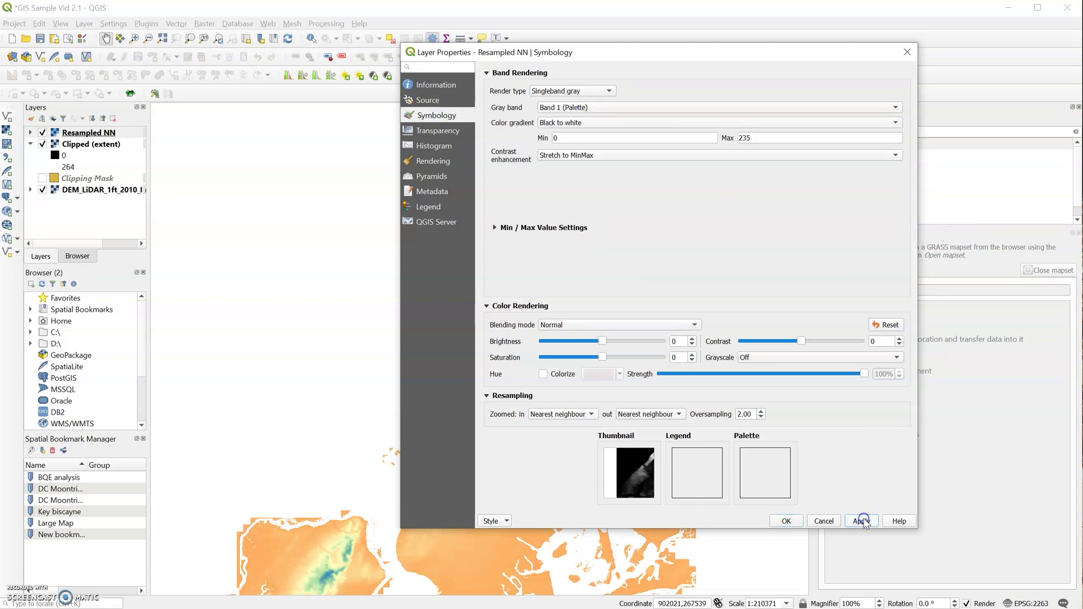
{"action": "left_click", "coordinate": [786, 521]}
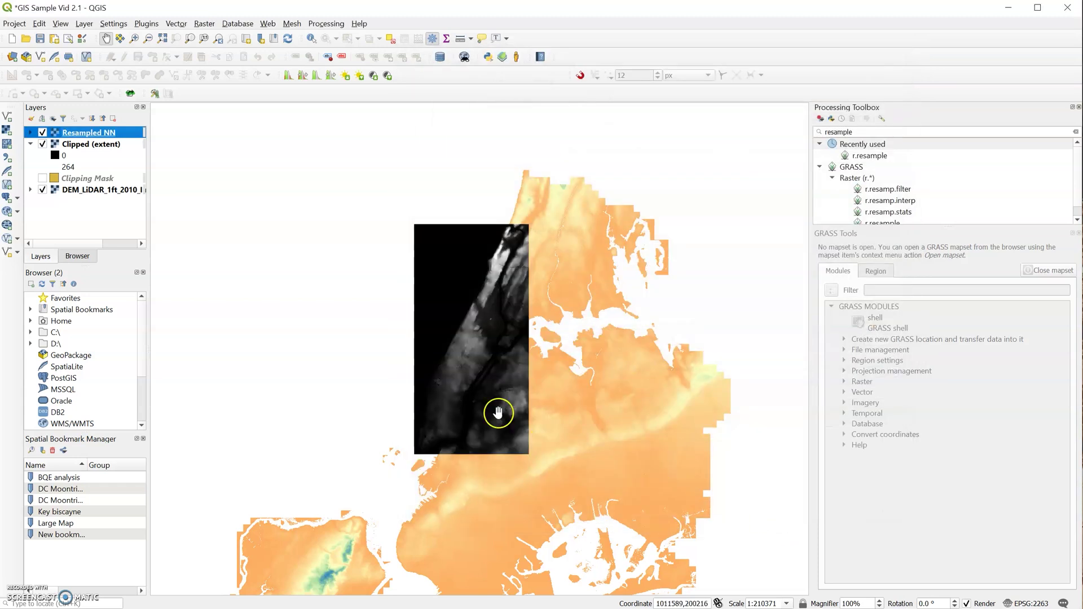
- Zoom and pan around the Resampled NN raster to inspect its blocky 50 ft cells
{"action": "scroll", "coordinate": [445, 378], "scroll_direction": "up", "scroll_amount": 1}
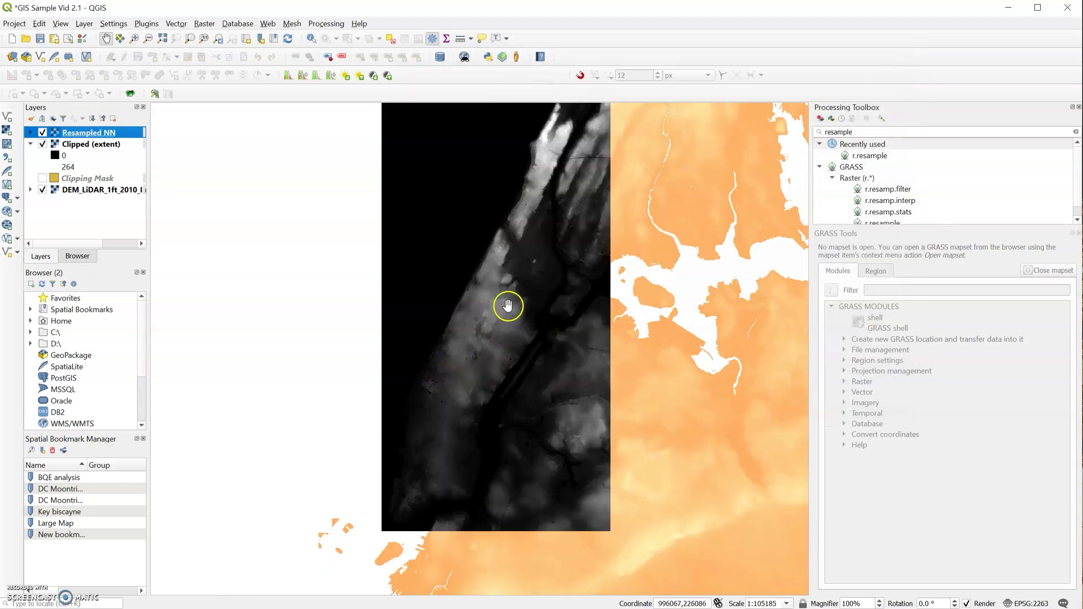
{"action": "scroll", "coordinate": [460, 377], "scroll_direction": "up", "scroll_amount": 2}
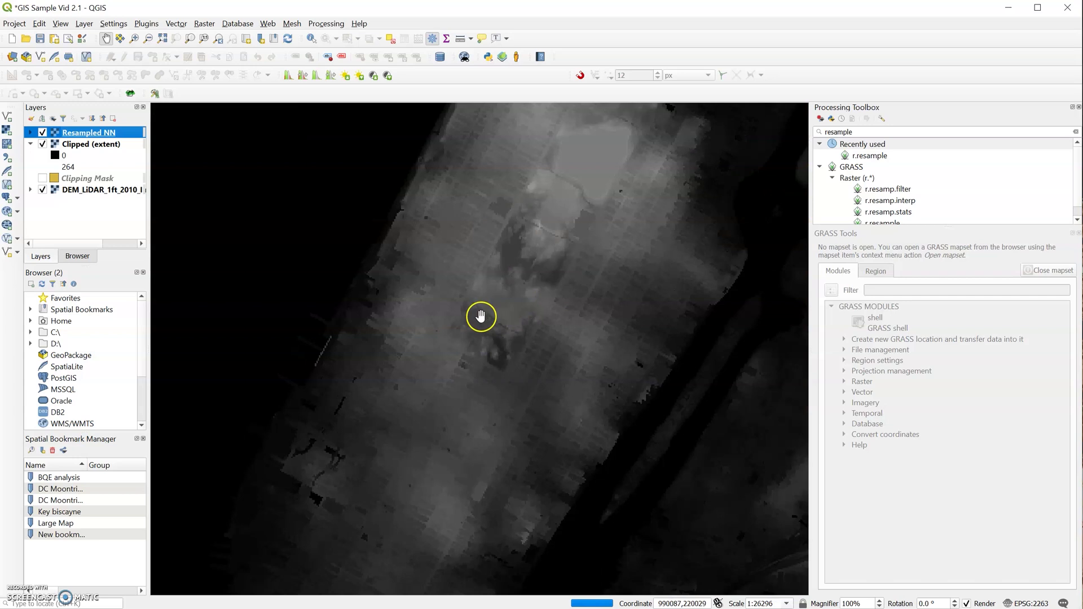
{"action": "scroll", "coordinate": [449, 299], "scroll_direction": "up", "scroll_amount": 2}
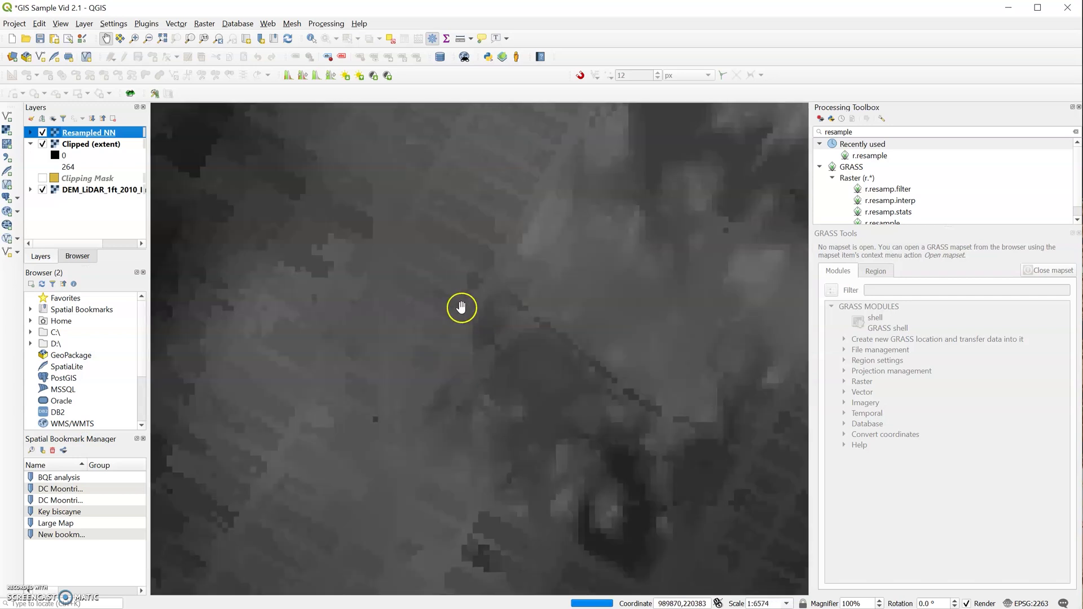
{"action": "scroll", "coordinate": [463, 310], "scroll_direction": "up", "scroll_amount": 1}
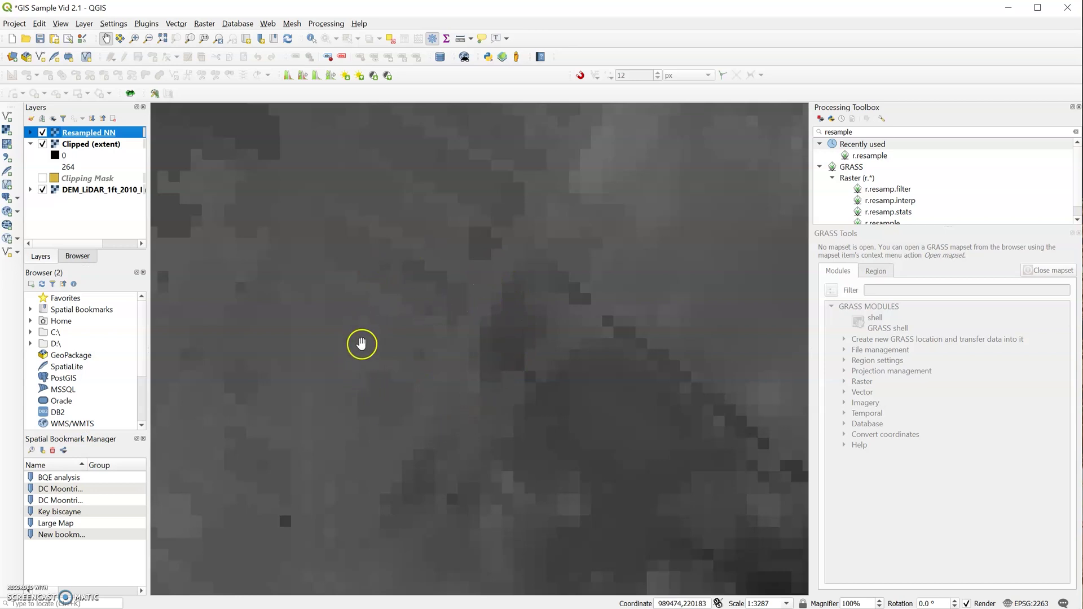
{"action": "scroll", "coordinate": [457, 362], "scroll_direction": "down", "scroll_amount": 1}
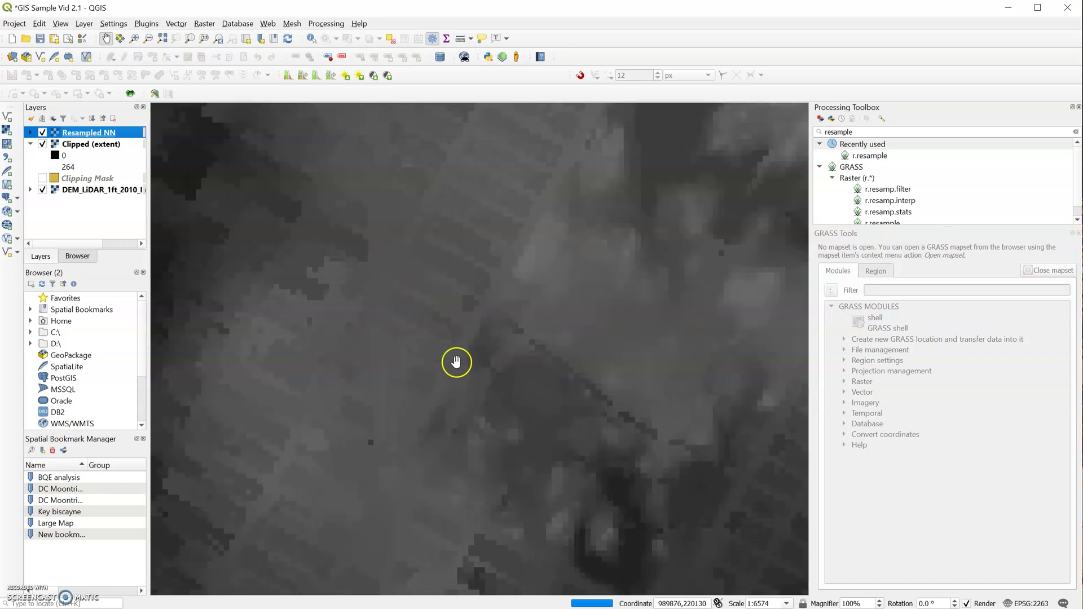
{"action": "left_click_drag", "start_coordinate": [431, 426], "coordinate": [496, 377]}
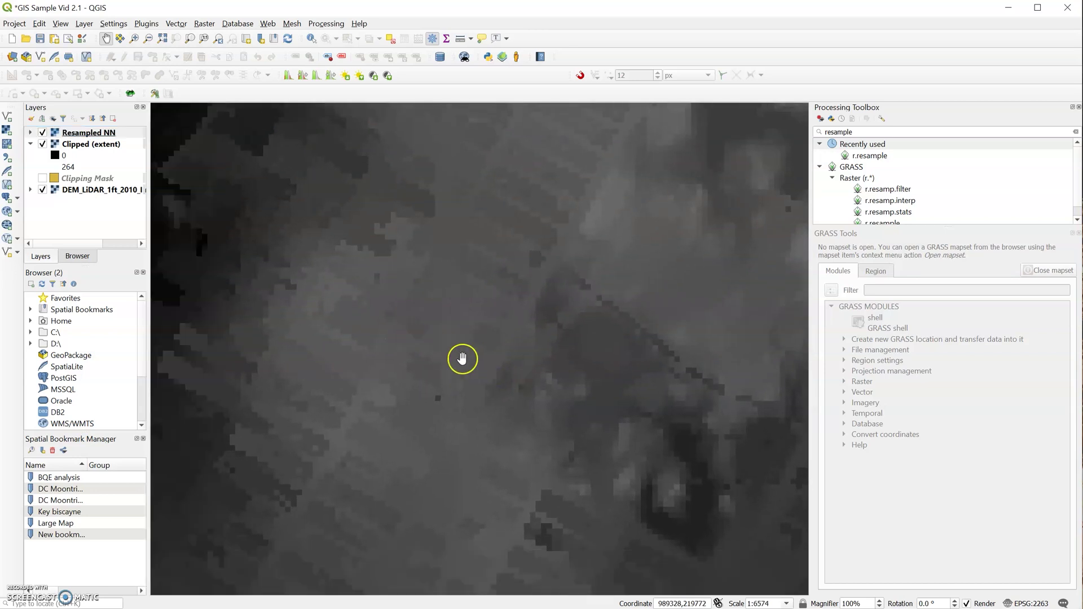
{"action": "scroll", "coordinate": [462, 359], "scroll_direction": "down", "scroll_amount": 1}
{"action": "left_click_drag", "start_coordinate": [331, 382], "coordinate": [430, 349]}
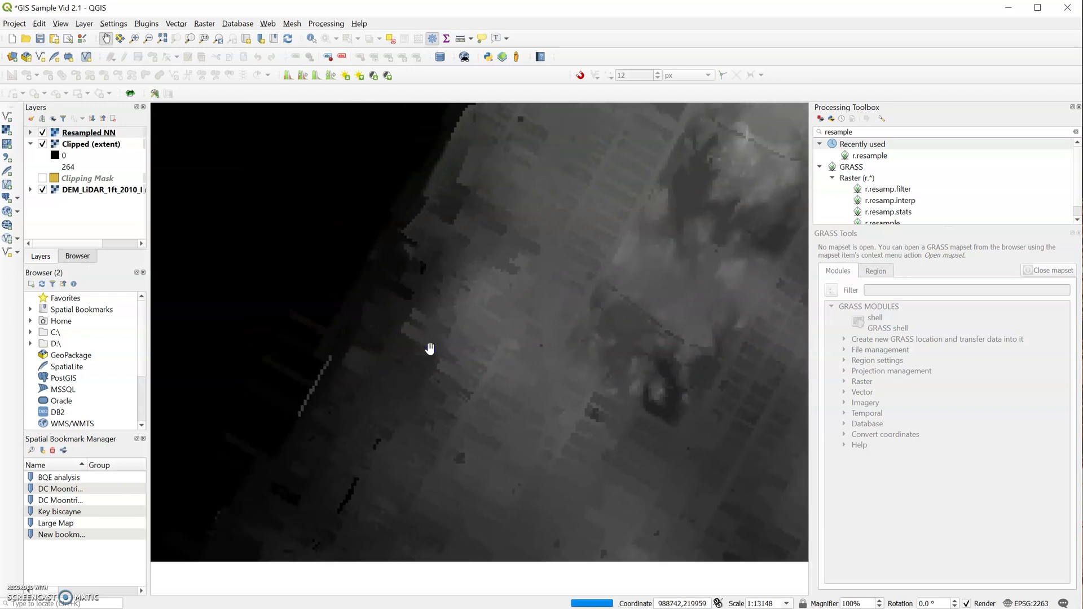
{"action": "left_click_drag", "start_coordinate": [313, 395], "coordinate": [434, 331]}
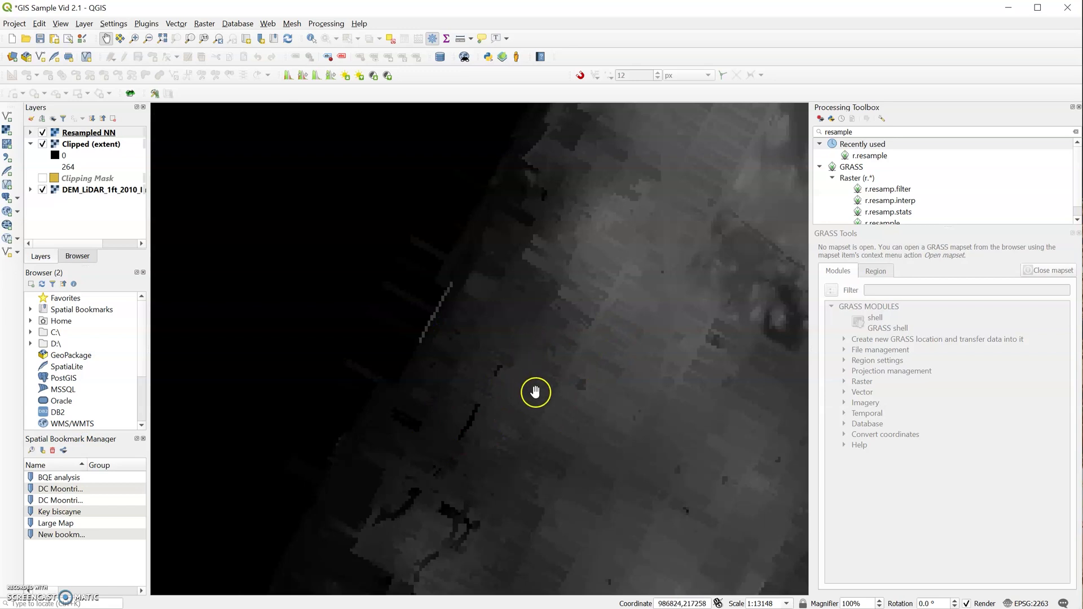
{"action": "left_click_drag", "start_coordinate": [556, 416], "coordinate": [515, 372]}
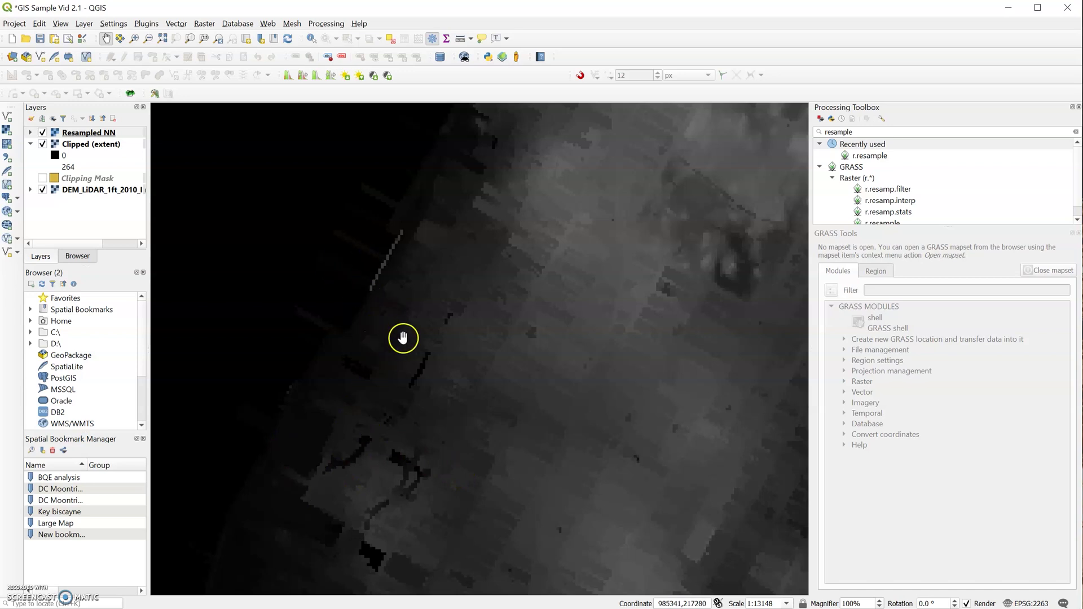
{"action": "left_click_drag", "start_coordinate": [336, 348], "coordinate": [381, 329]}
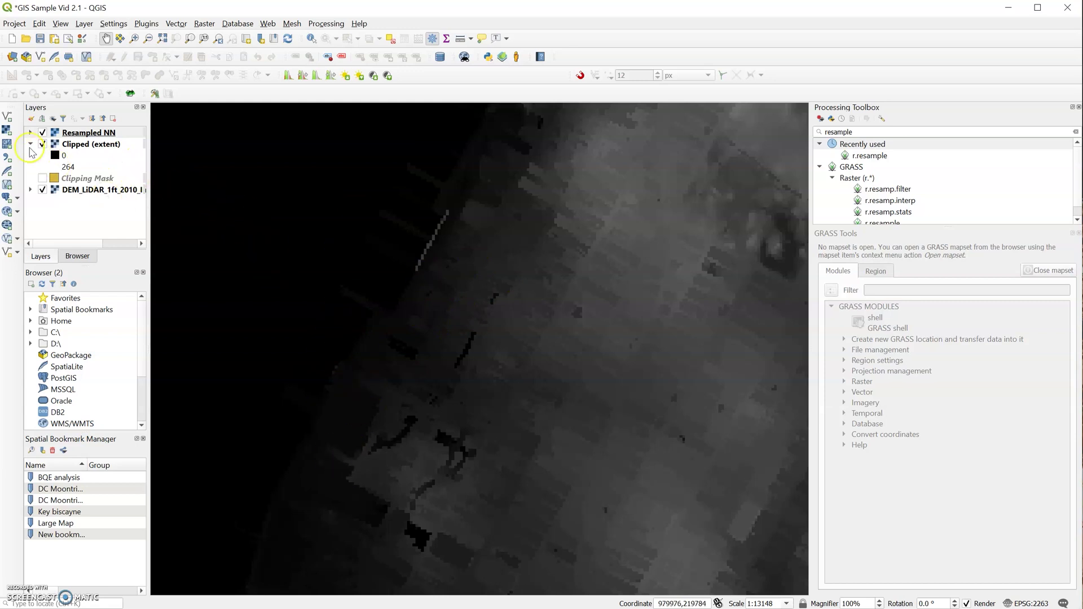
- Hide Resampled NN to compare against the finer Clipped (extent) raster
{"action": "left_click", "coordinate": [47, 149]}
{"action": "scroll", "coordinate": [452, 346], "scroll_direction": "down", "scroll_amount": 5}
{"action": "scroll", "coordinate": [452, 346], "scroll_direction": "up", "scroll_amount": 2}
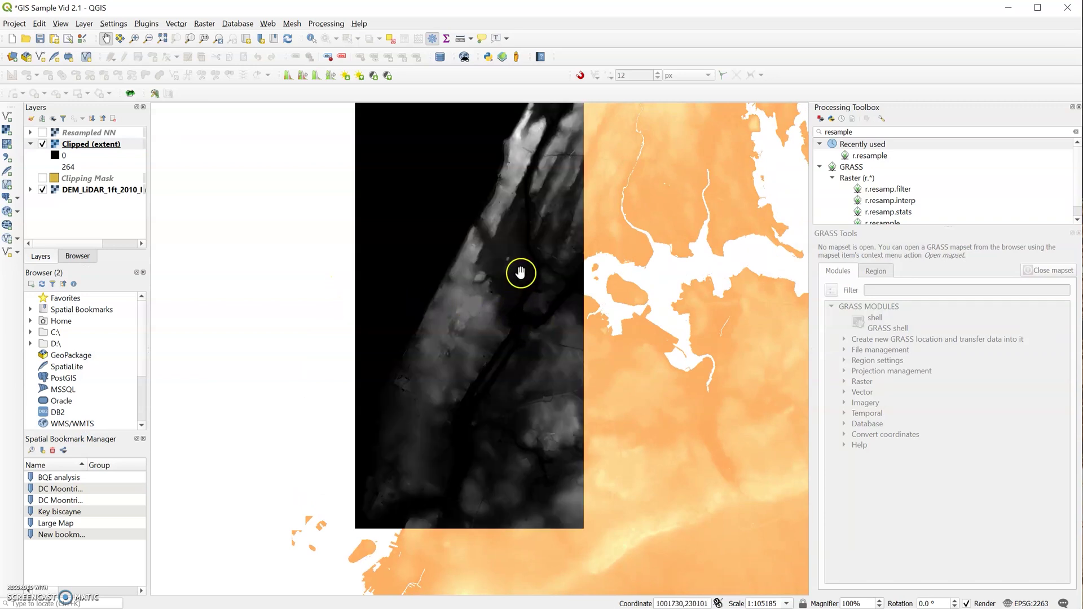
{"action": "left_click_drag", "start_coordinate": [520, 273], "coordinate": [522, 300]}
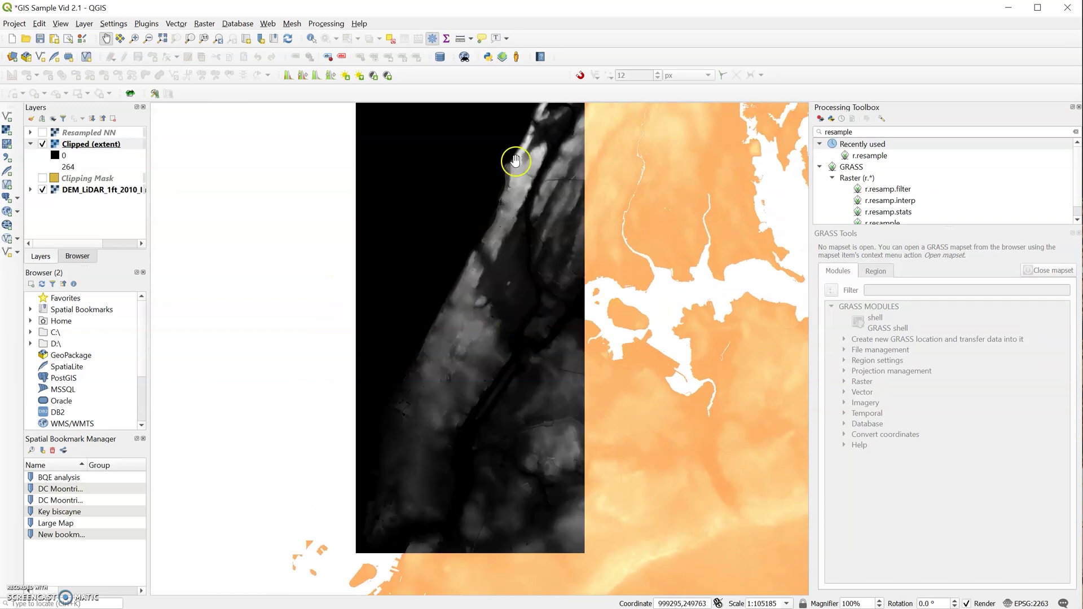